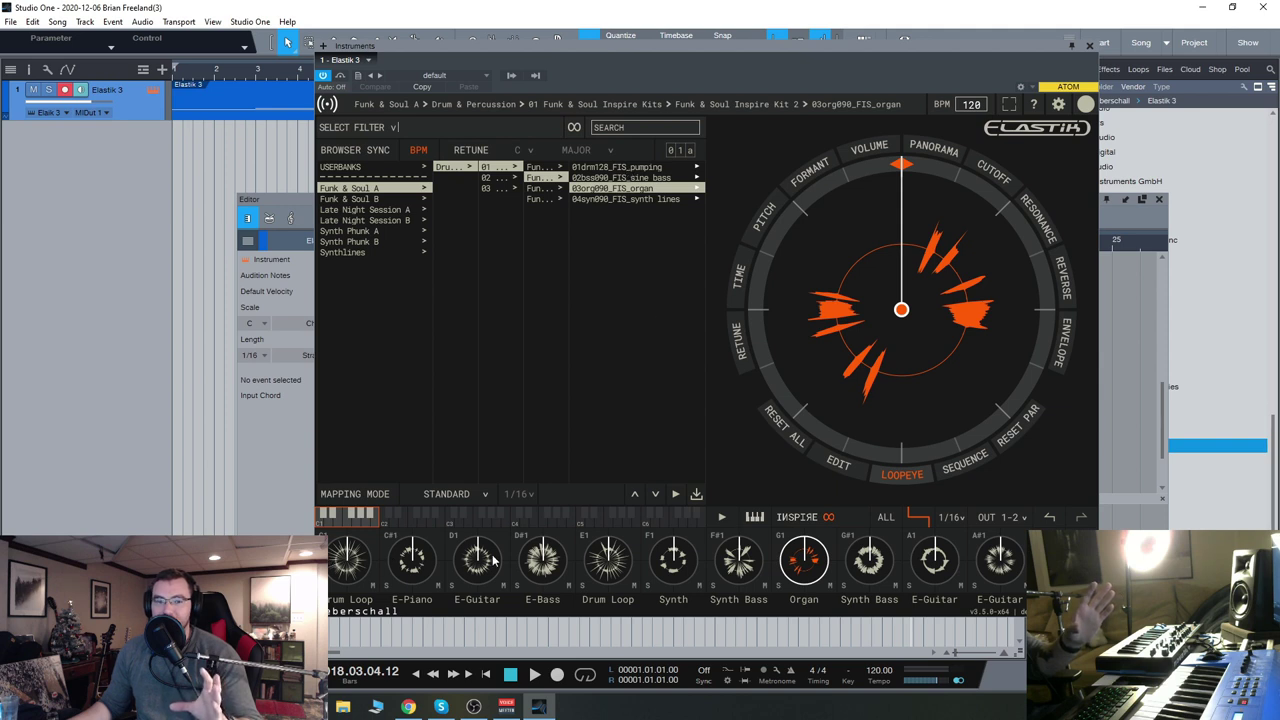
- Close the Elastik 3 window to uncover the note editor, and follow the track's notes during playback
drag(757, 62, 765, 43)
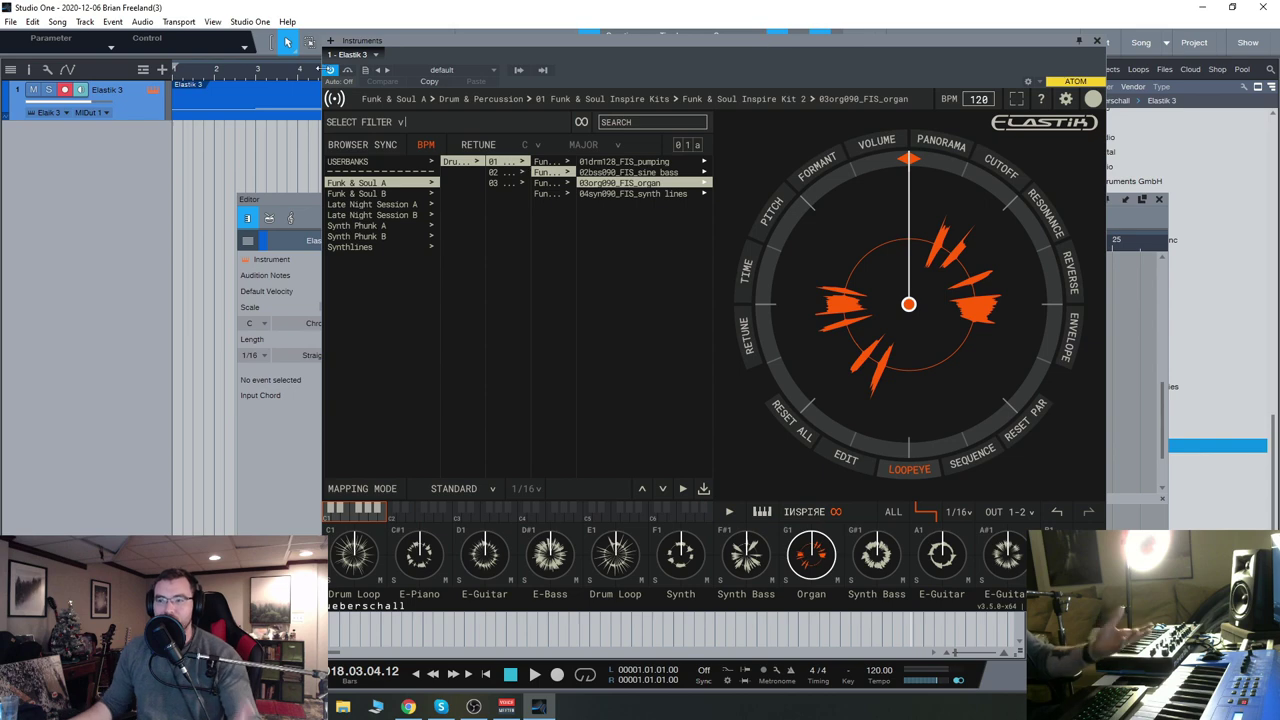
click(1097, 42)
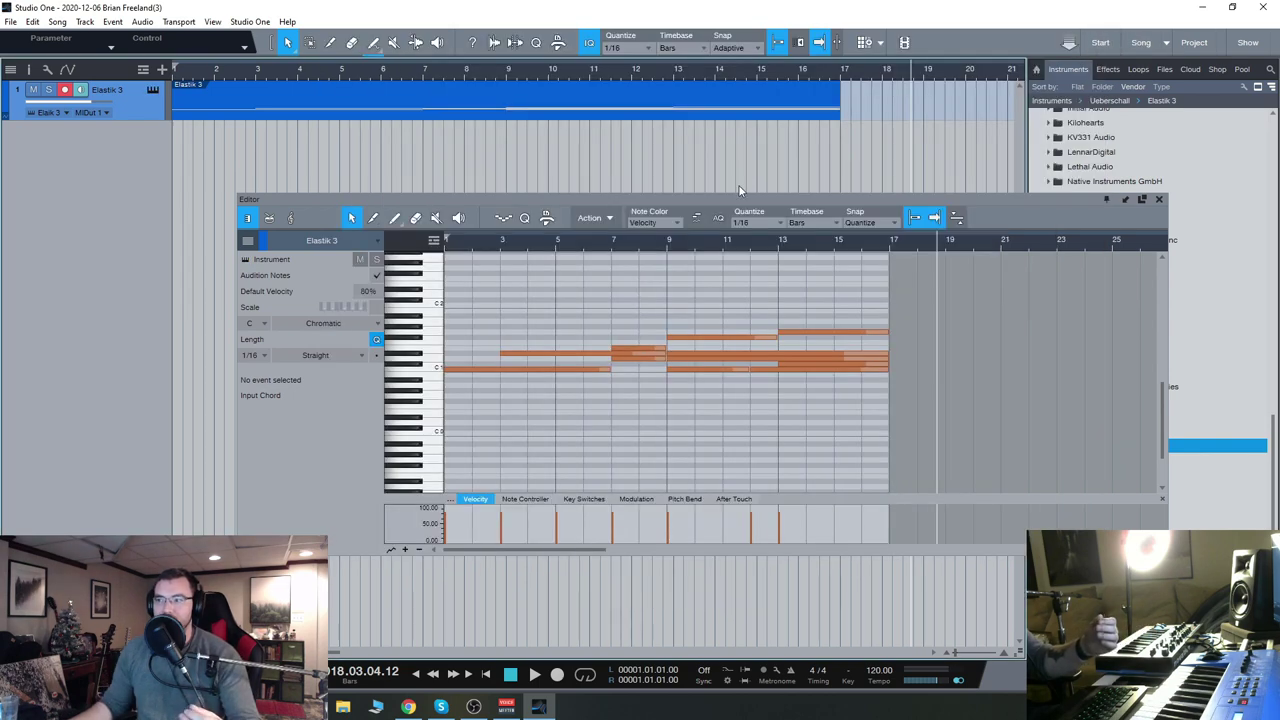
drag(738, 200, 756, 158)
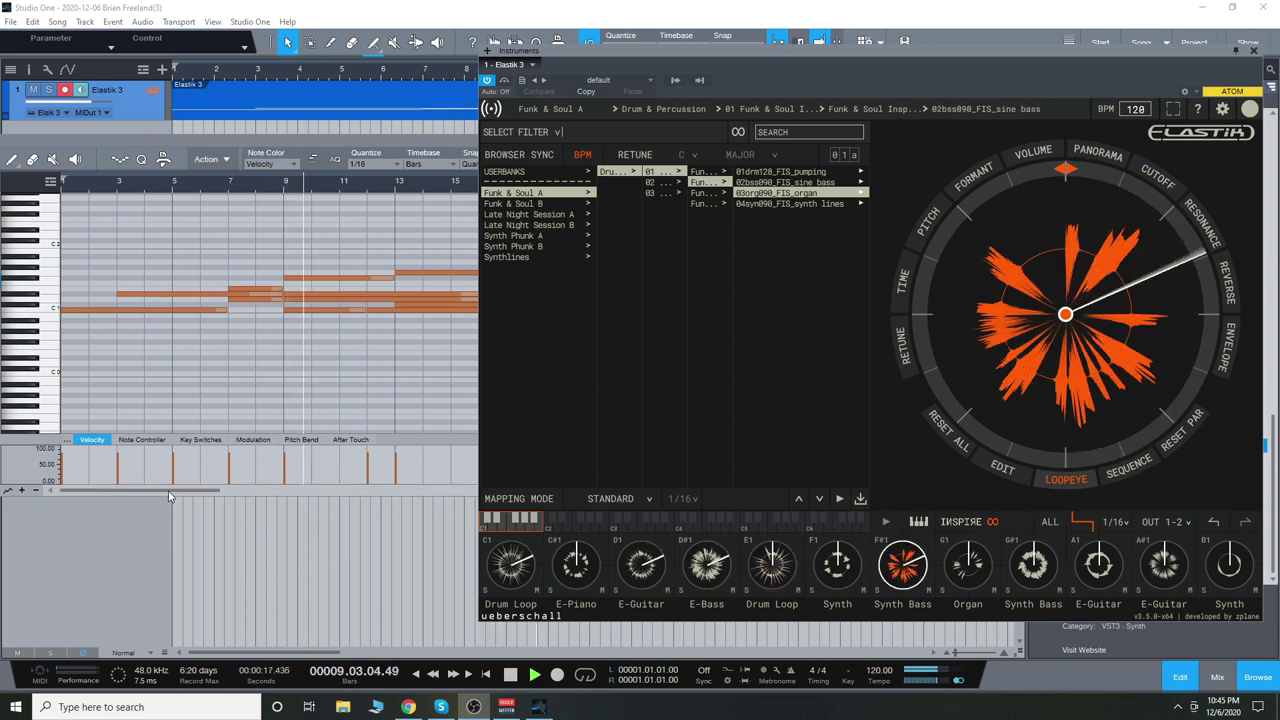
drag(172, 496, 205, 496)
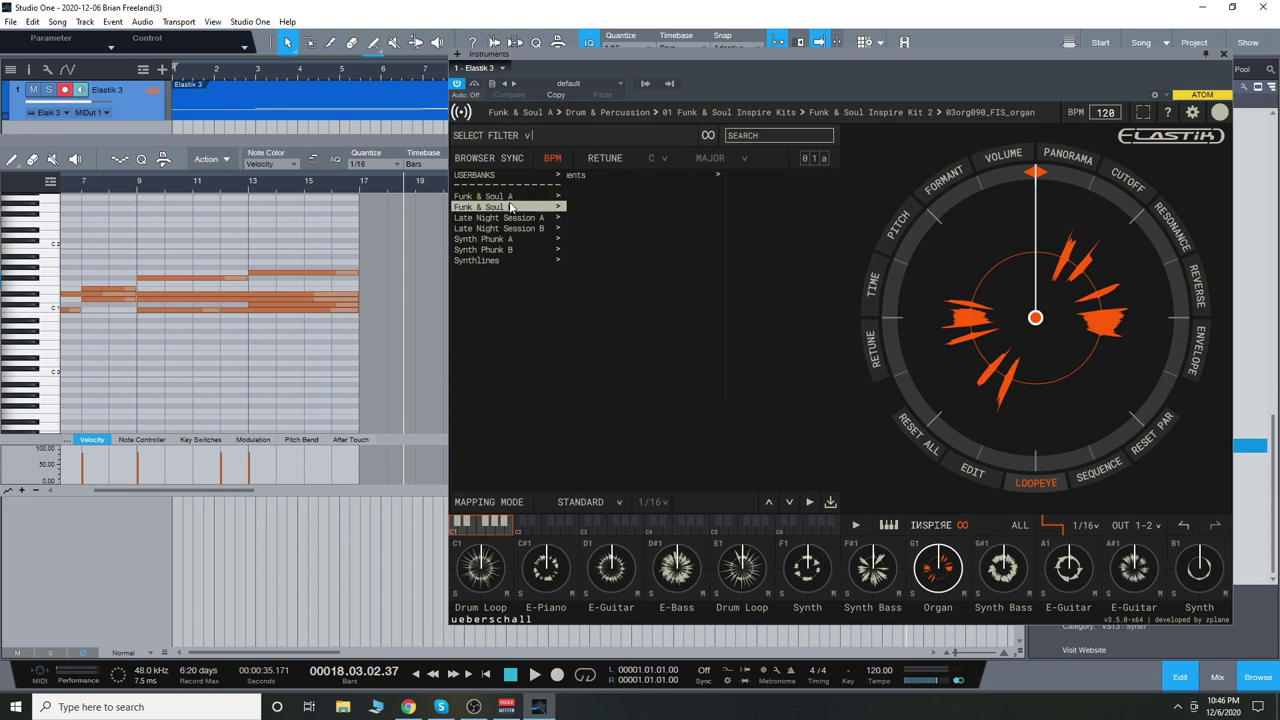
- Audition the 02pne120_FIS_e-piano_e loop from the E-Piano 120 instruments in the Funk & Soul B library
click(597, 177)
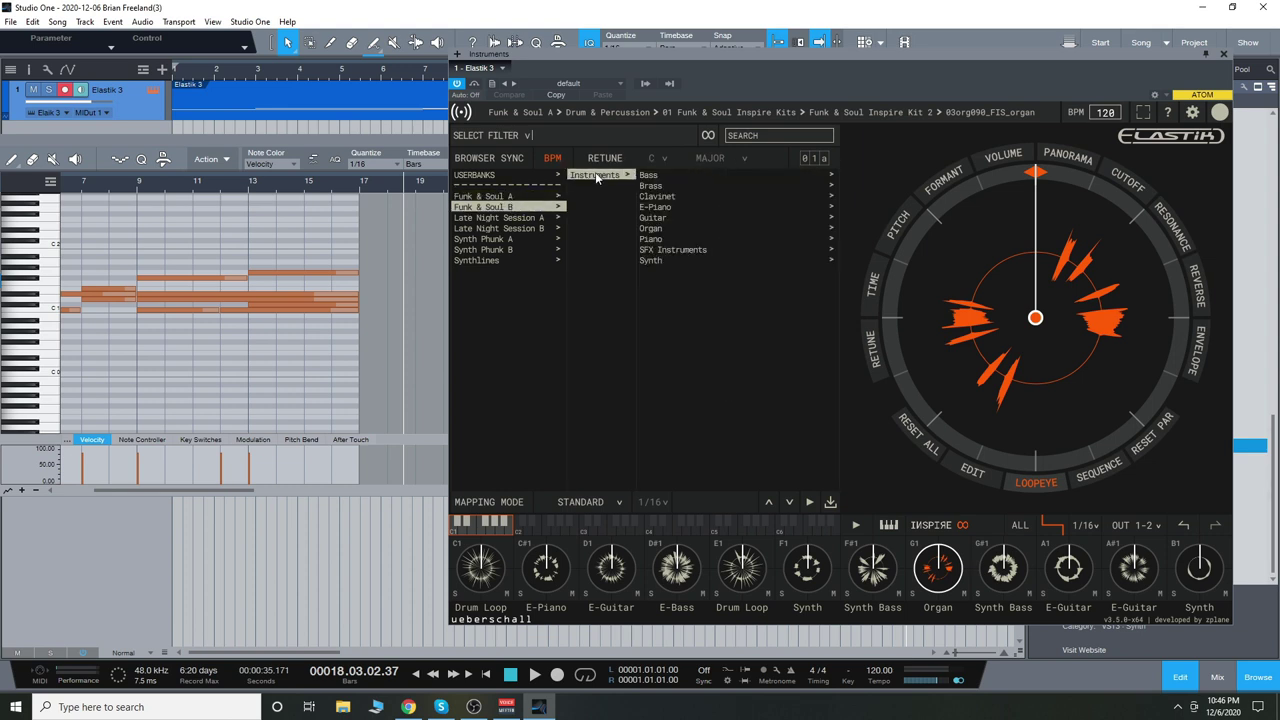
click(662, 208)
click(826, 187)
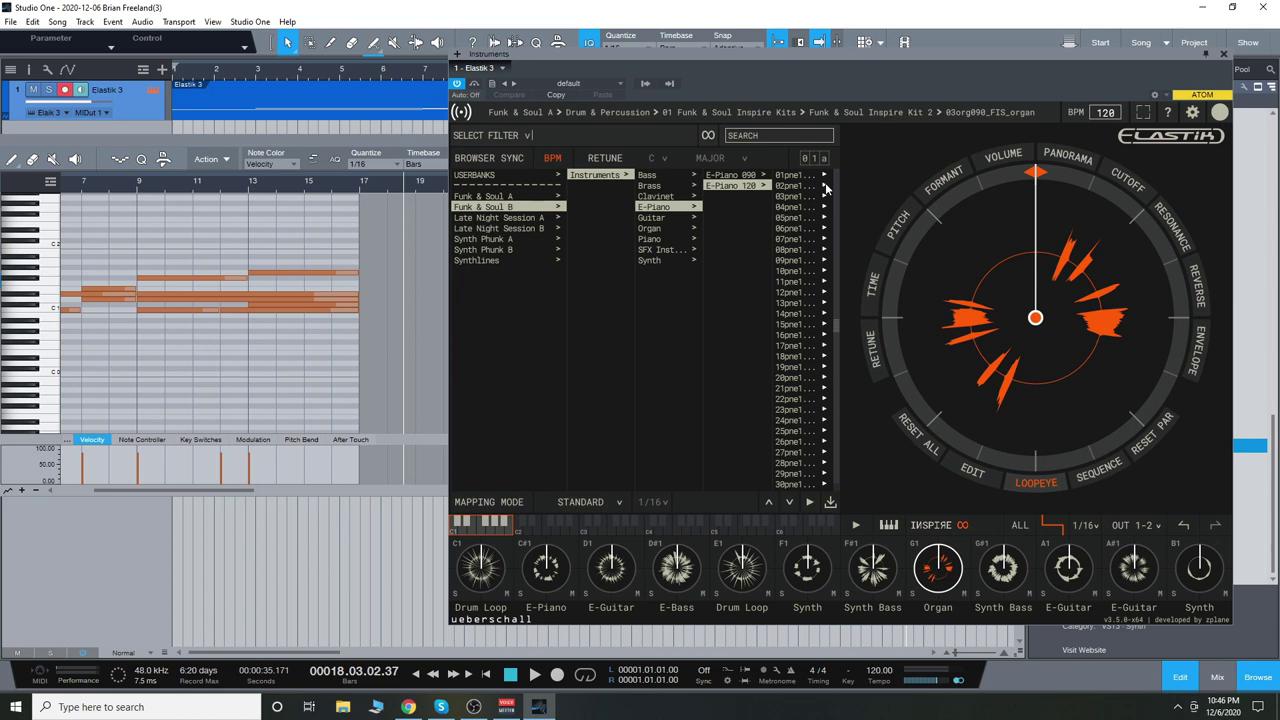
click(826, 187)
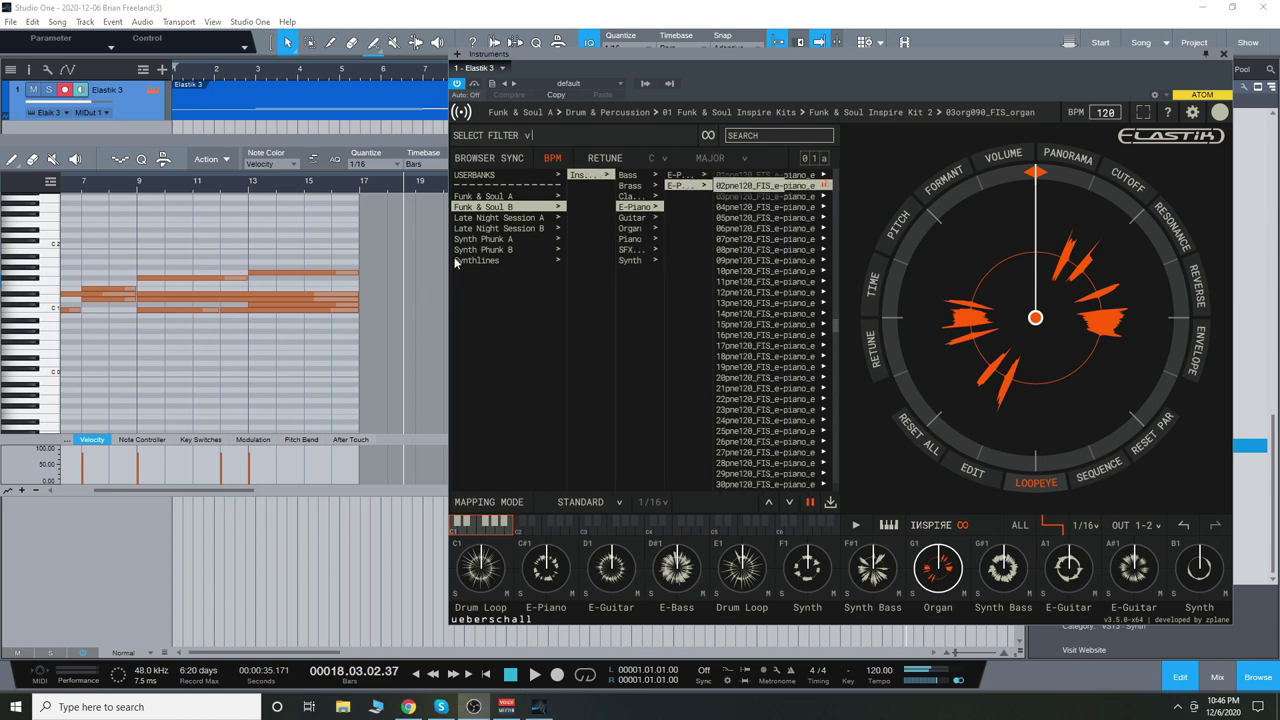
- Load the 02clv120_FIS_clavinet_e loop from the Clavinet 120 folder onto the C#1 slot
drag(816, 56, 823, 41)
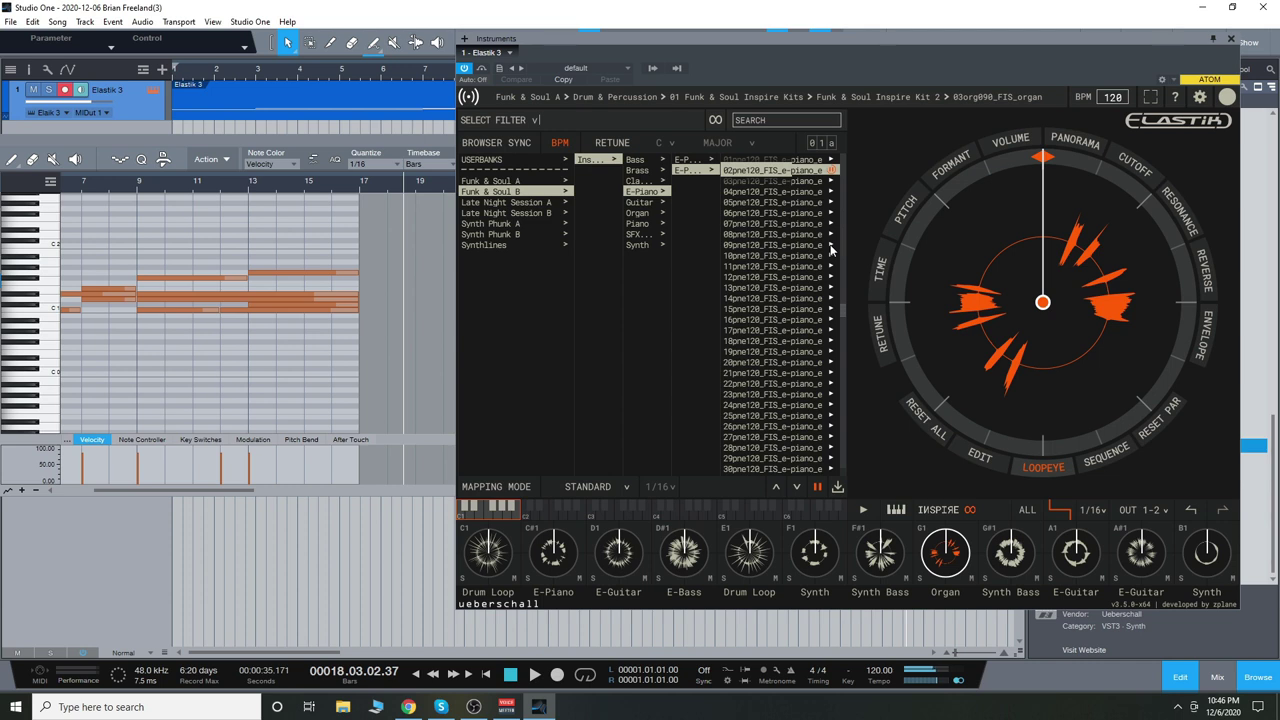
key(Up)
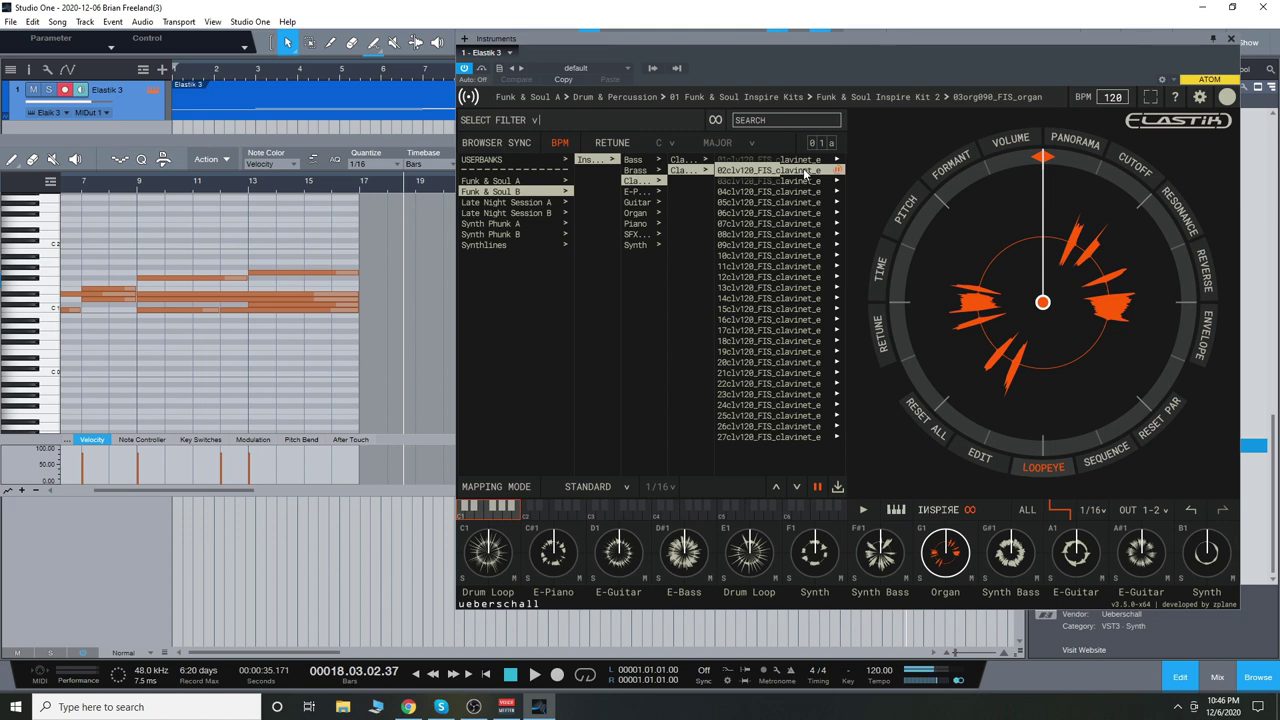
drag(806, 172, 570, 560)
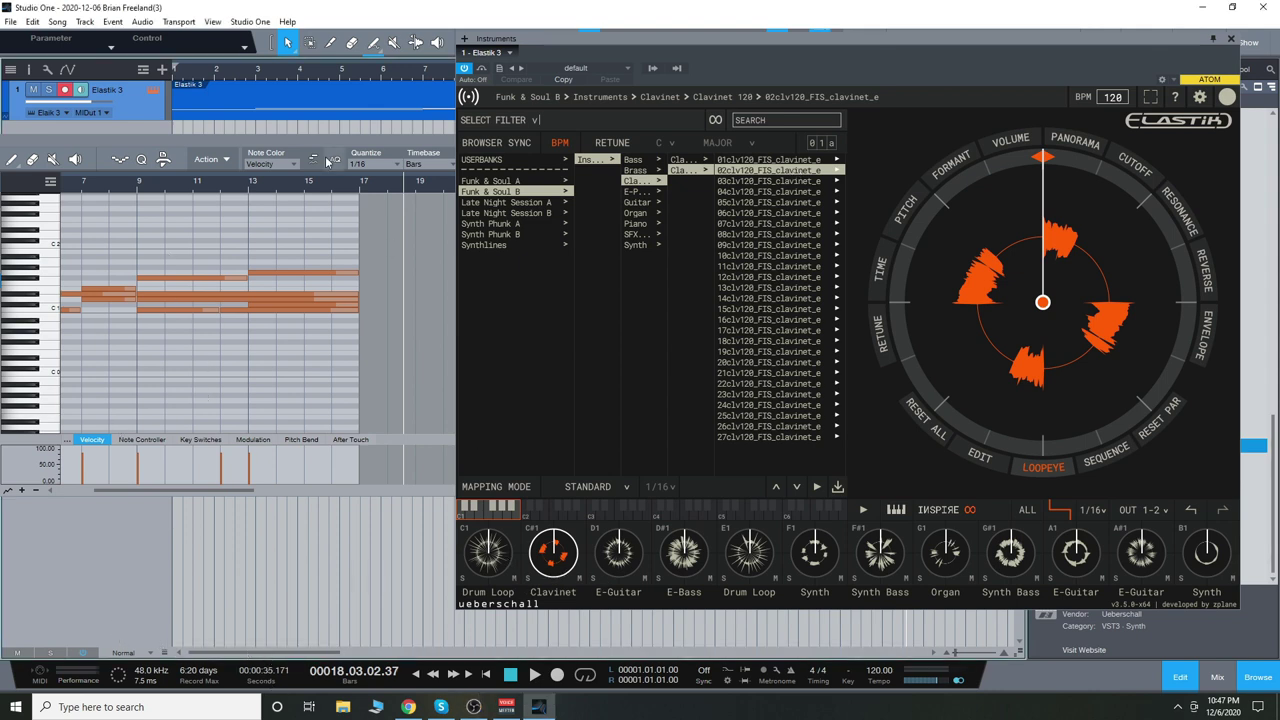
- Add a C#1 note from bar 3 to bar 9 in the note editor and play the arrangement from the start
key(F4)
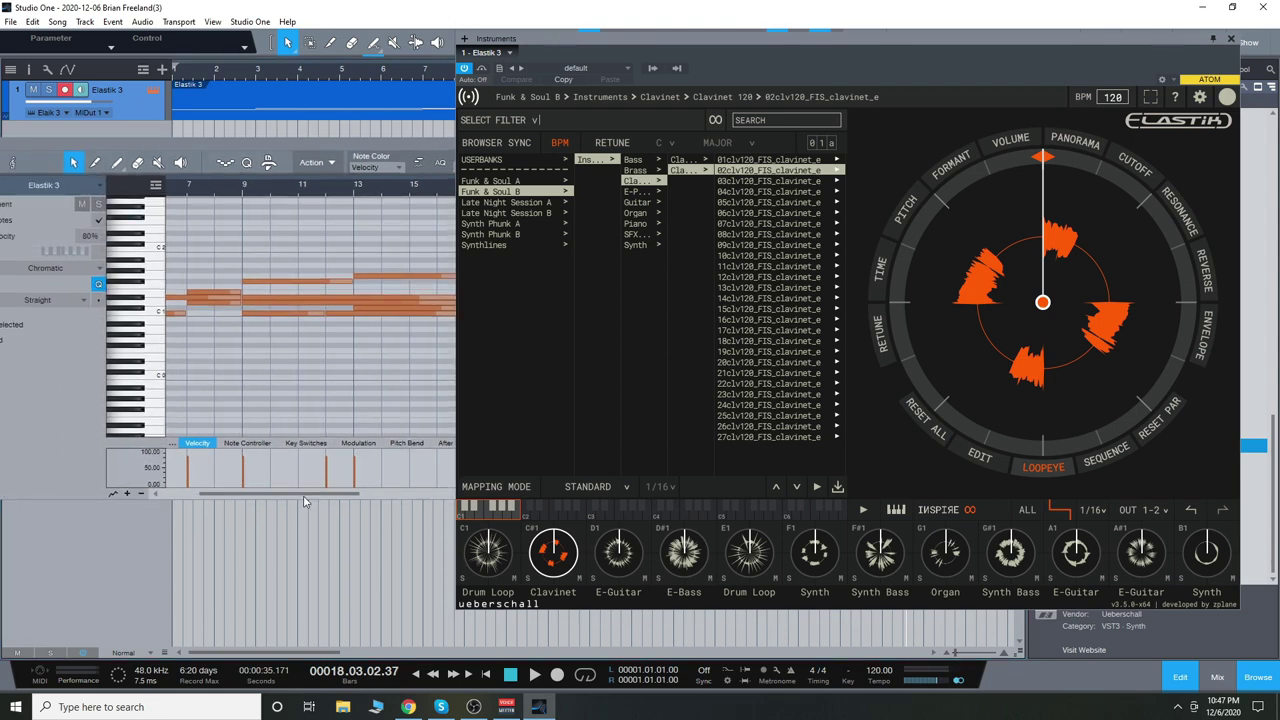
drag(306, 491, 259, 495)
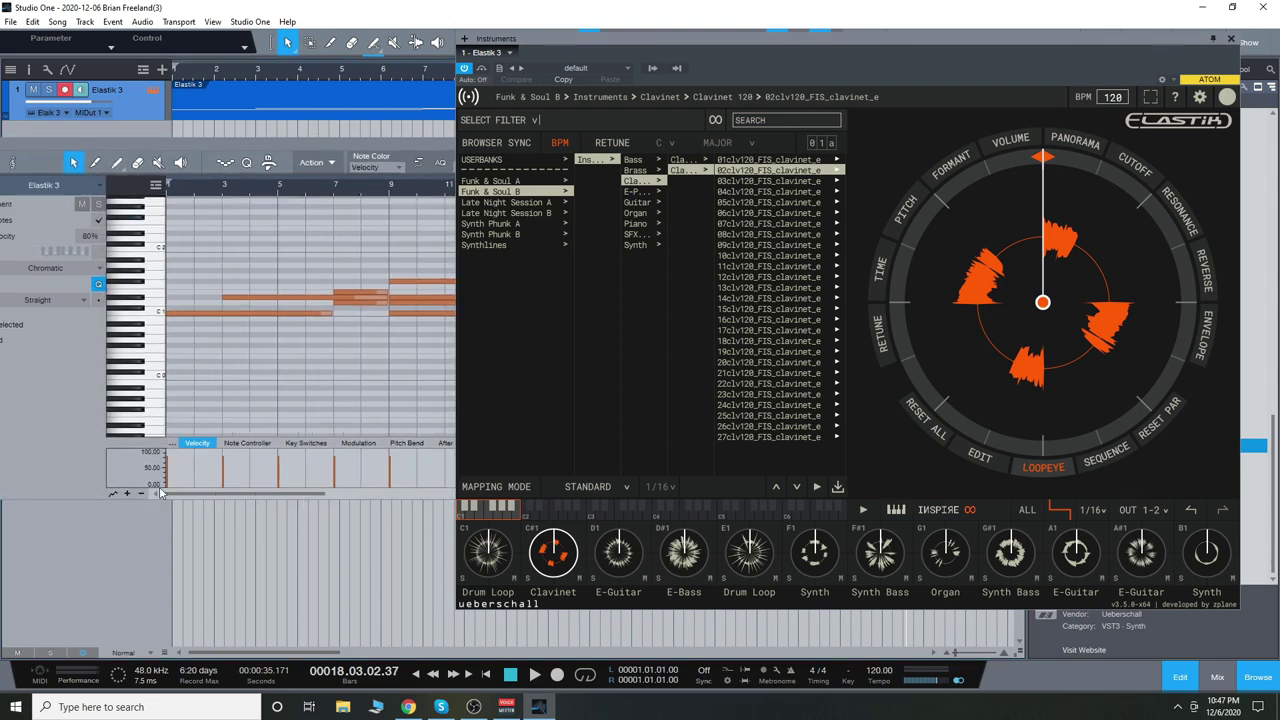
click(262, 303)
click(417, 677)
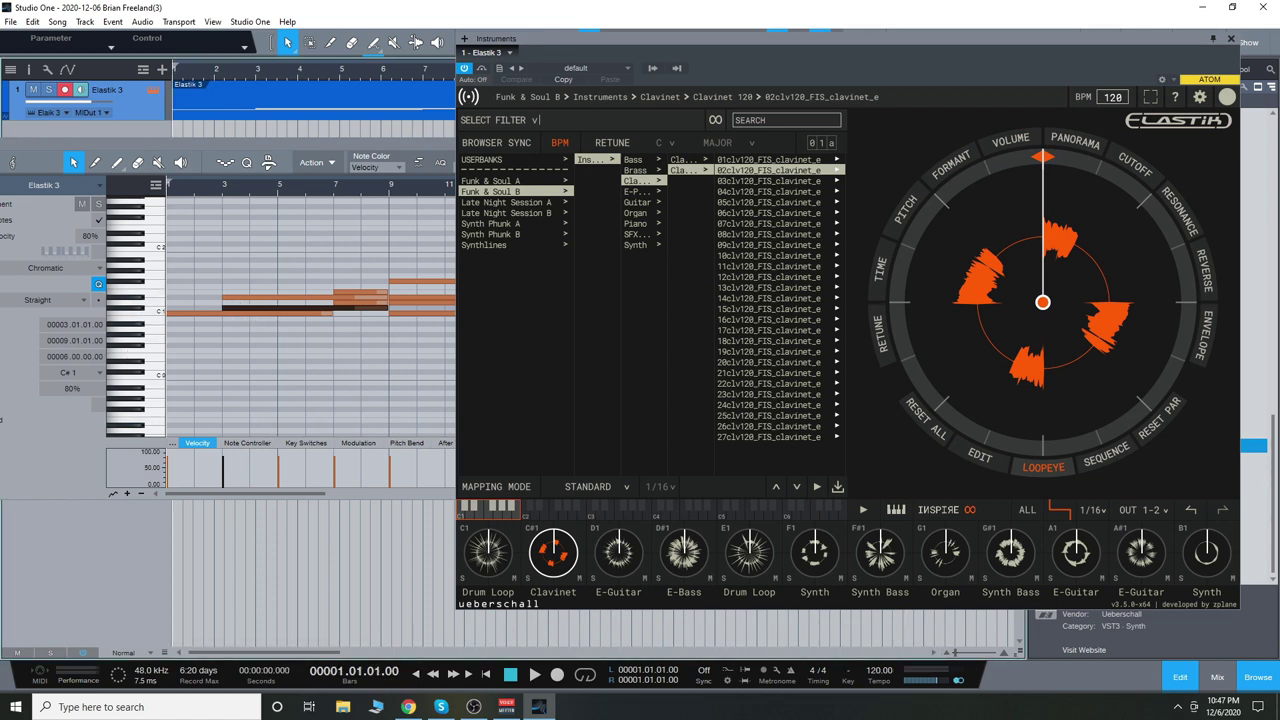
key(space)
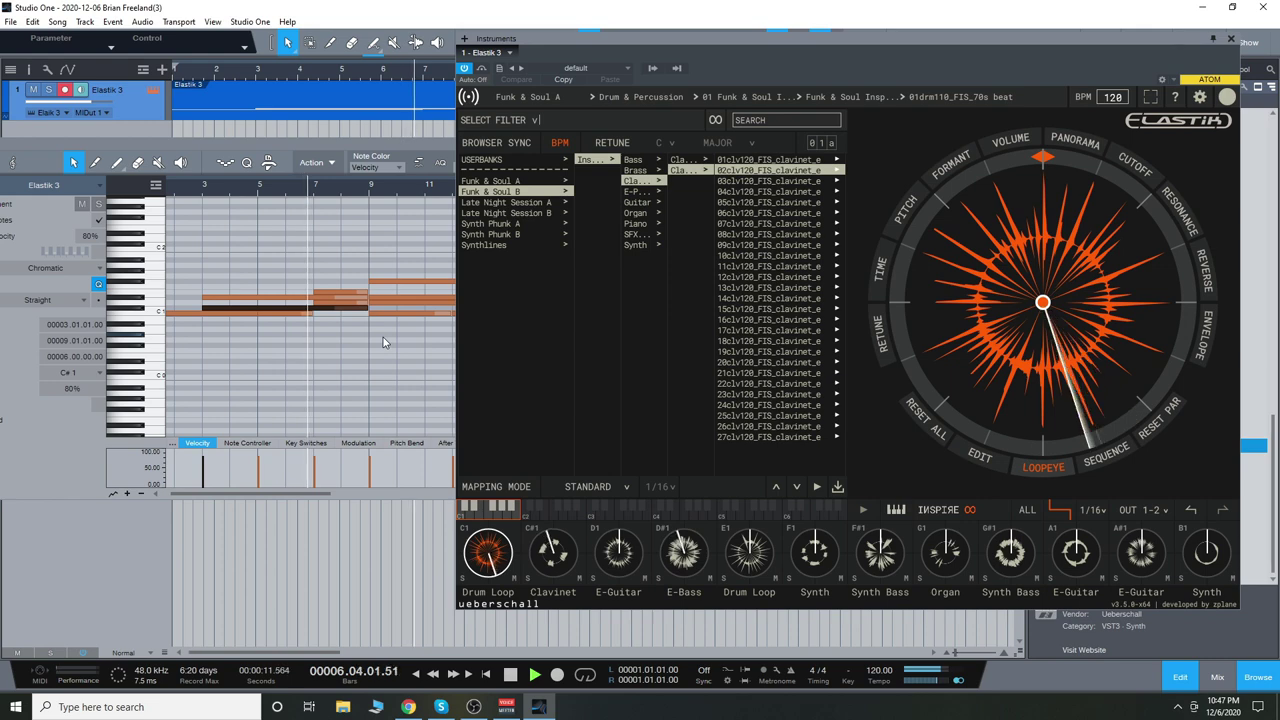
key(space)
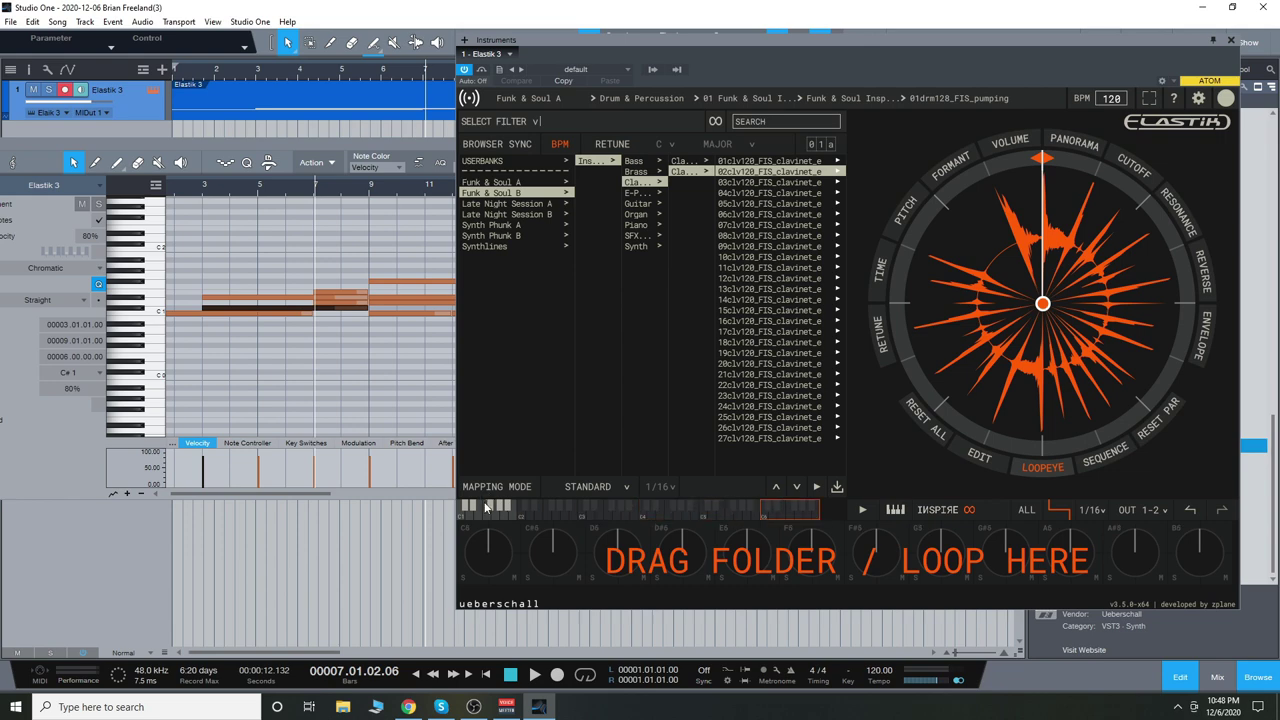
- Audition wah wah guitar loops 05gte120, 01gte120 and 15gte120 in the Funk & Soul B library
click(637, 203)
click(668, 203)
click(827, 205)
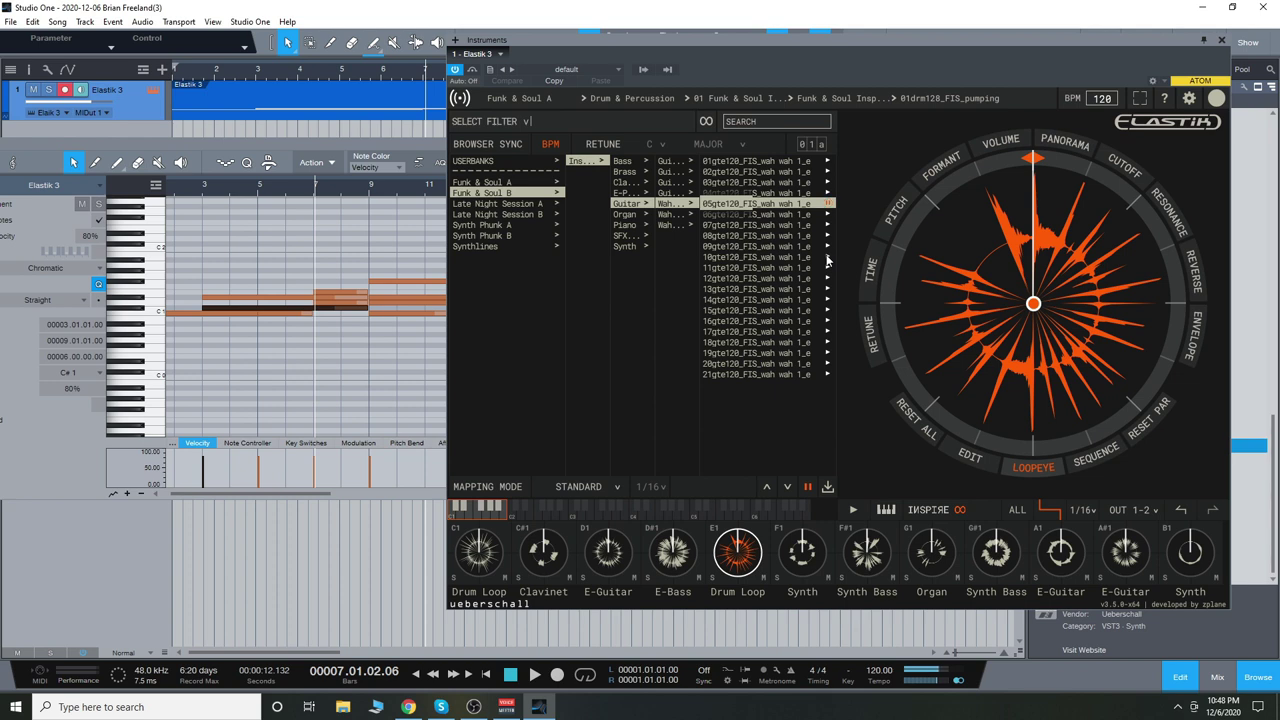
click(827, 162)
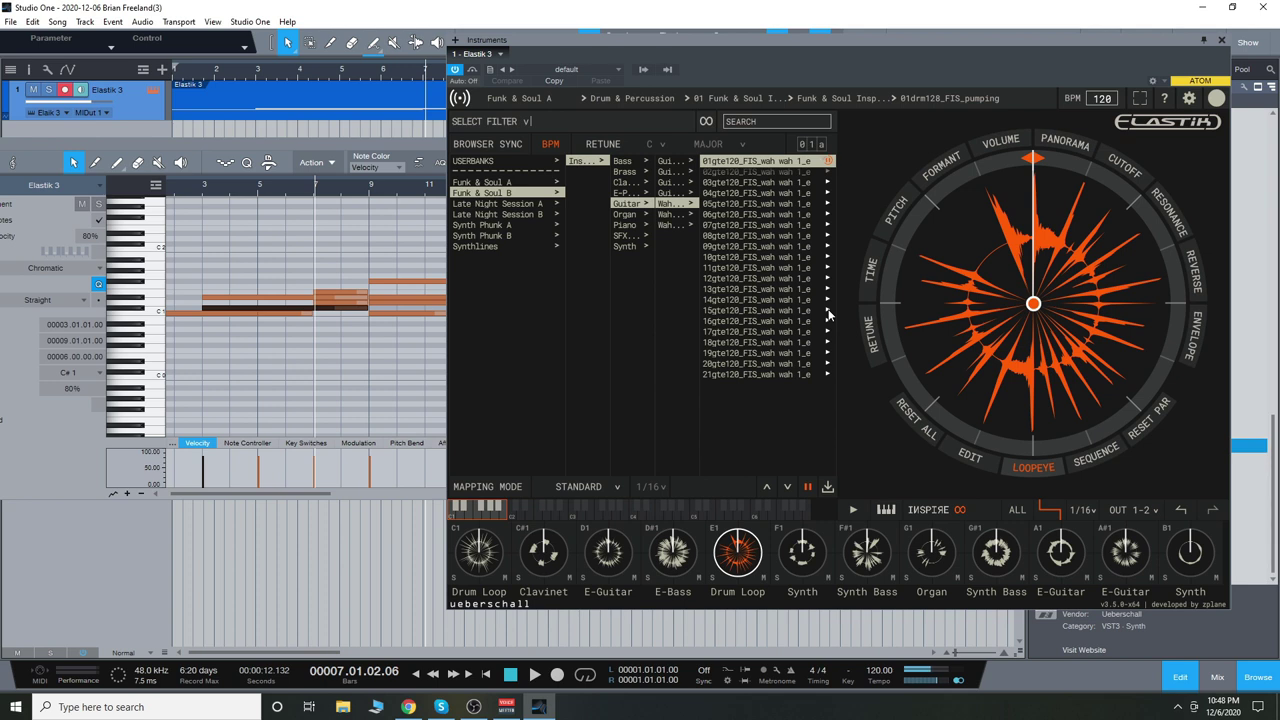
click(827, 312)
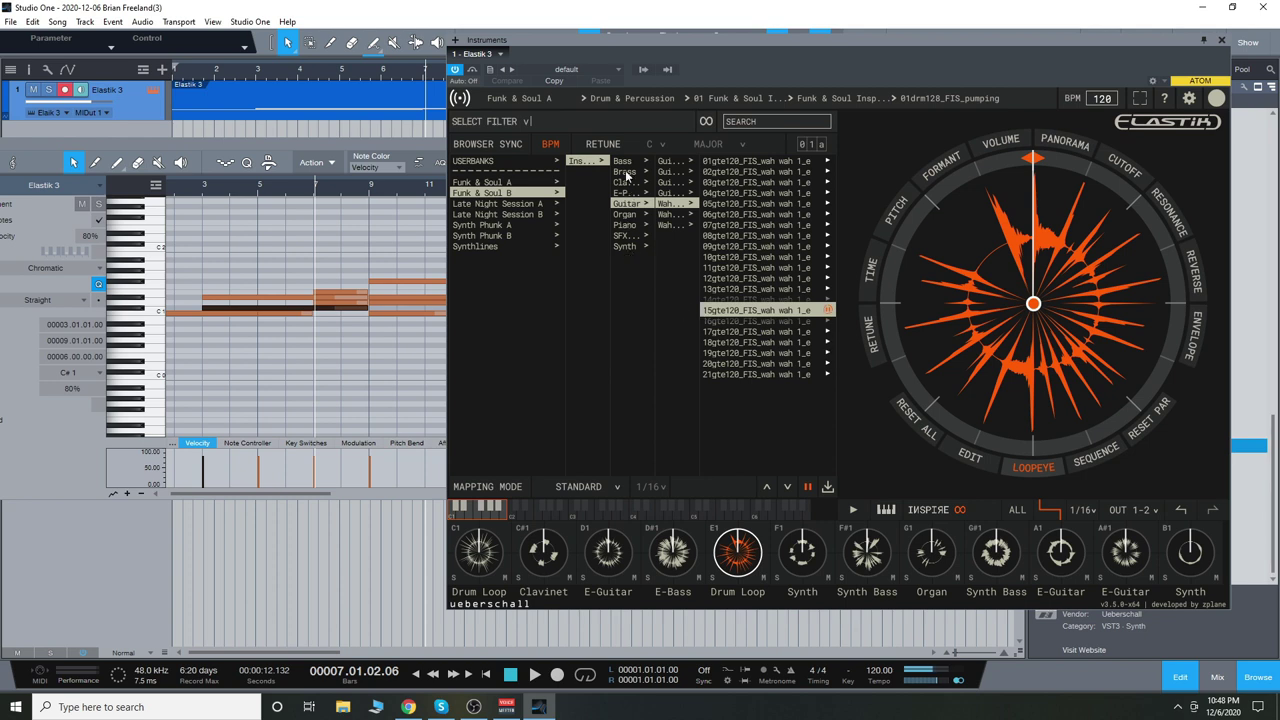
- Audition brass attack, brass legato and mute trumpet loops among the Funk & Soul B brass instruments
click(626, 175)
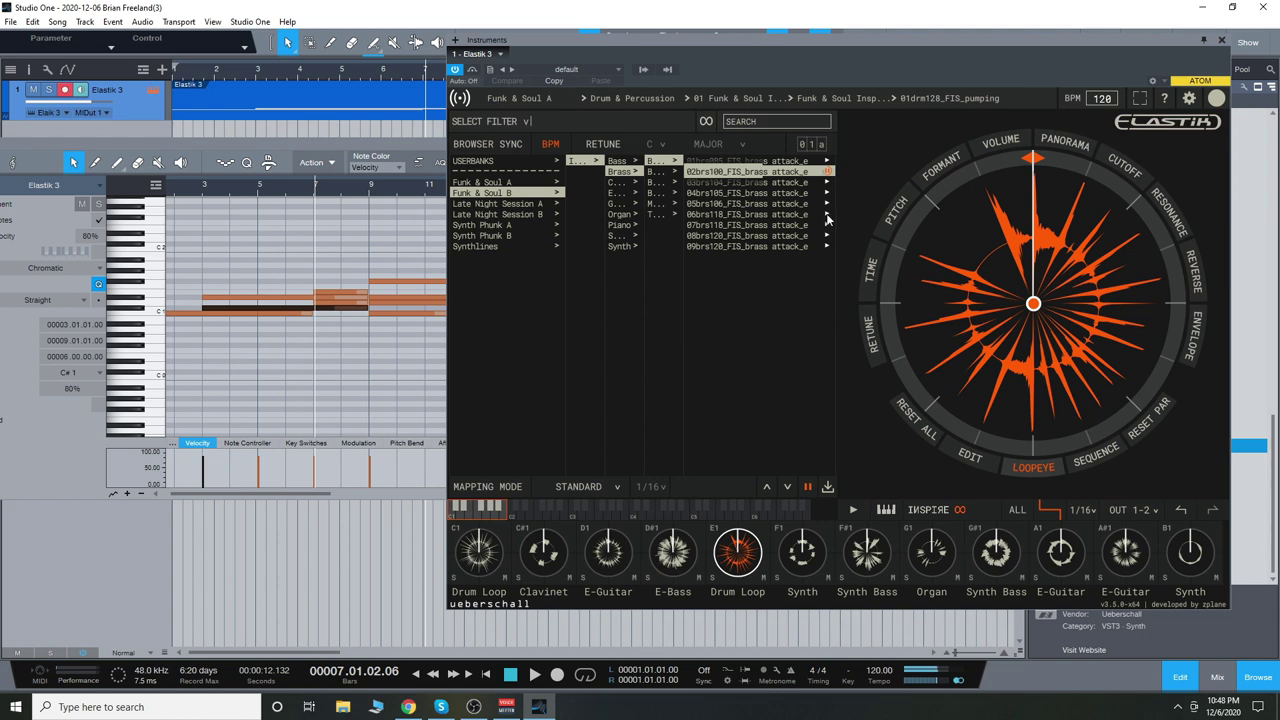
click(652, 192)
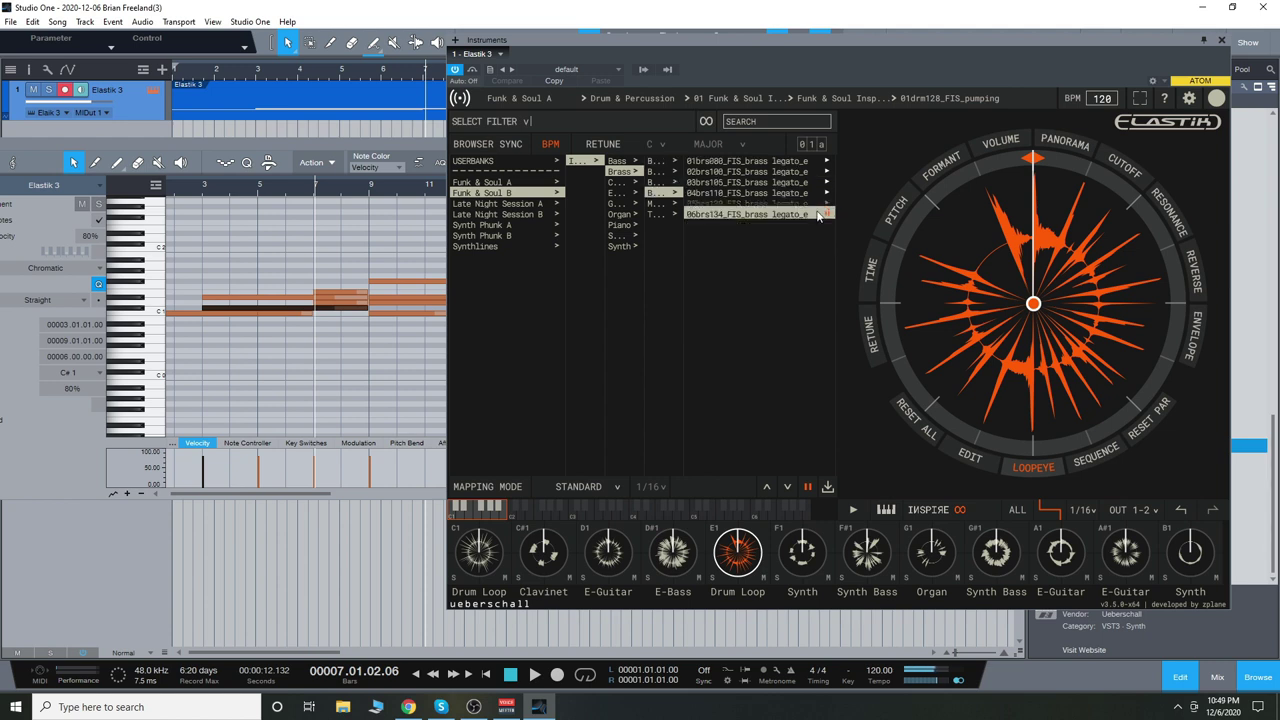
click(654, 204)
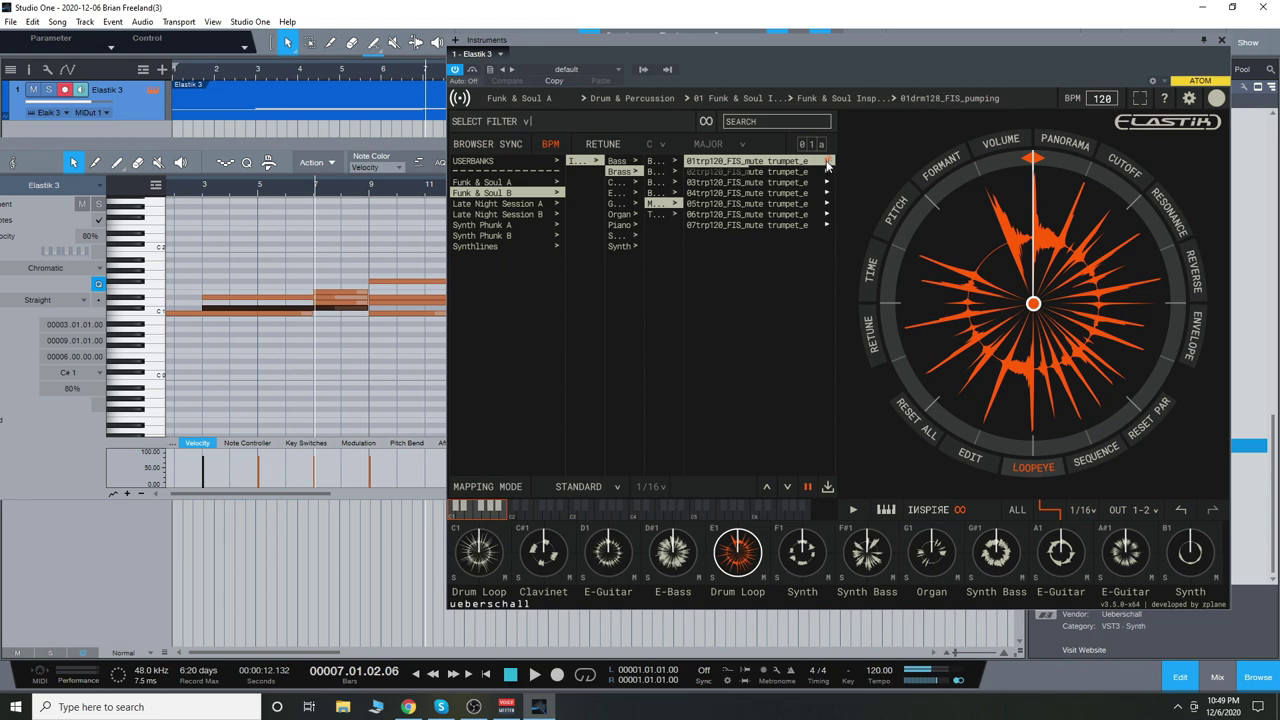
click(827, 166)
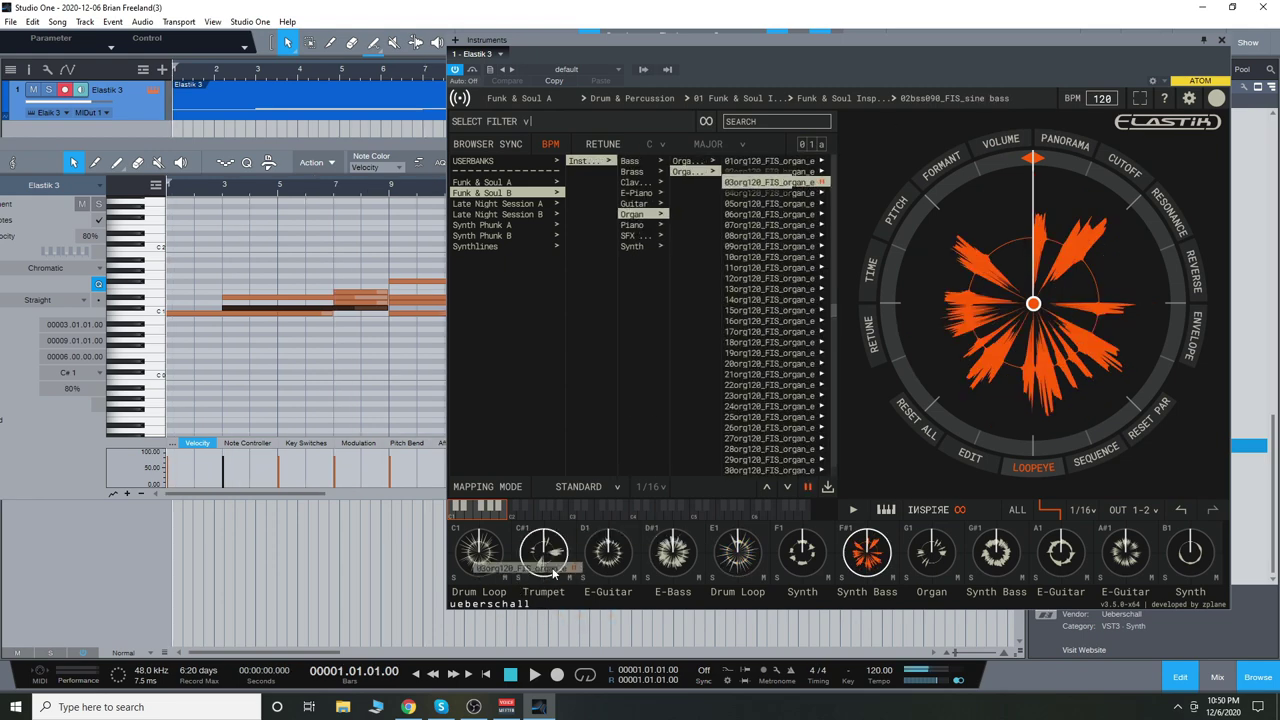
- Load the 03org120_FIS_organ_e loop onto the C#1 slot and the 04pna090_FIS_piano_e loop onto the D#1 slot
drag(556, 562, 548, 558)
key(space)
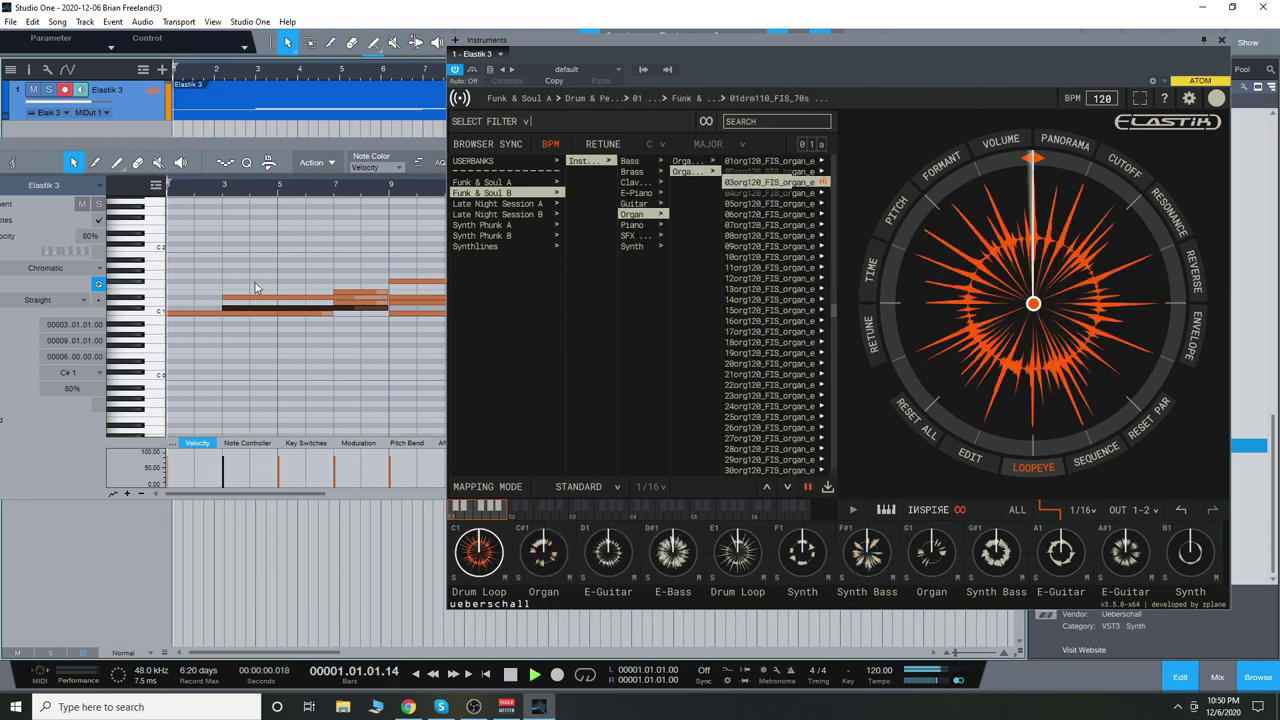
click(638, 224)
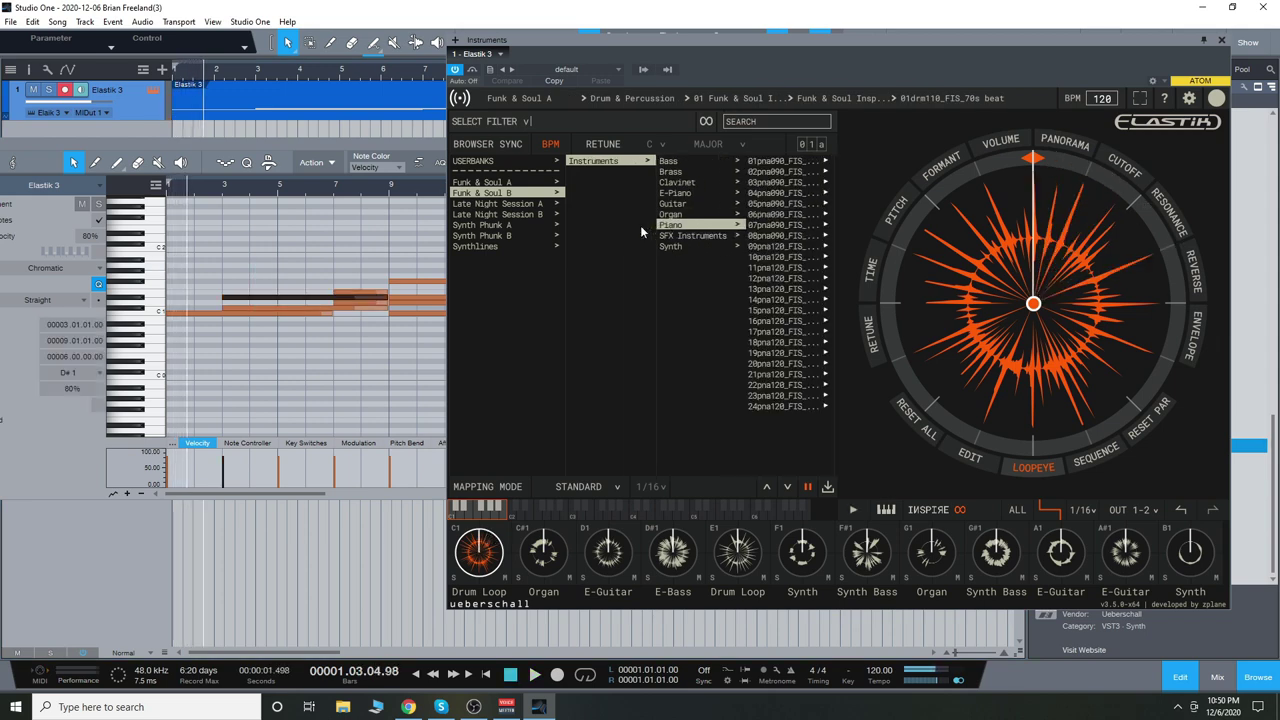
drag(749, 331, 675, 552)
key(space)
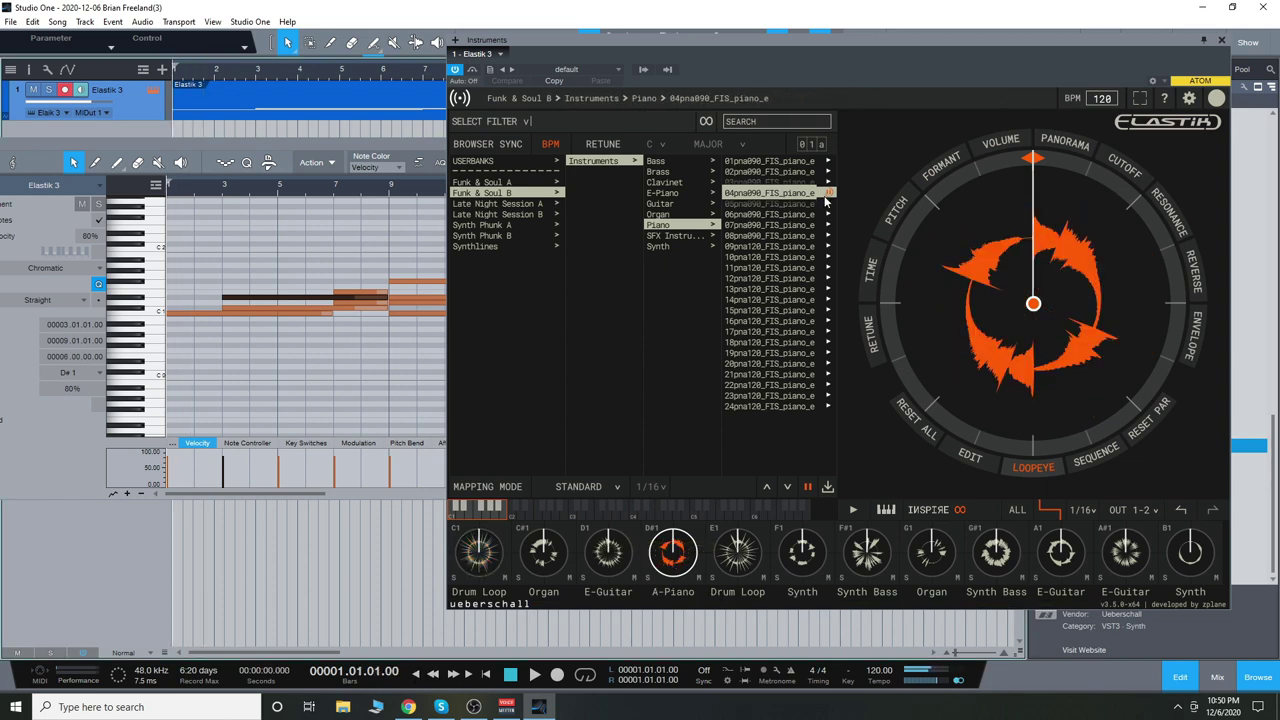
- Stop the piano loop preview and play the arrangement from the start, following its notes to bar 16
click(830, 194)
drag(320, 150, 375, 152)
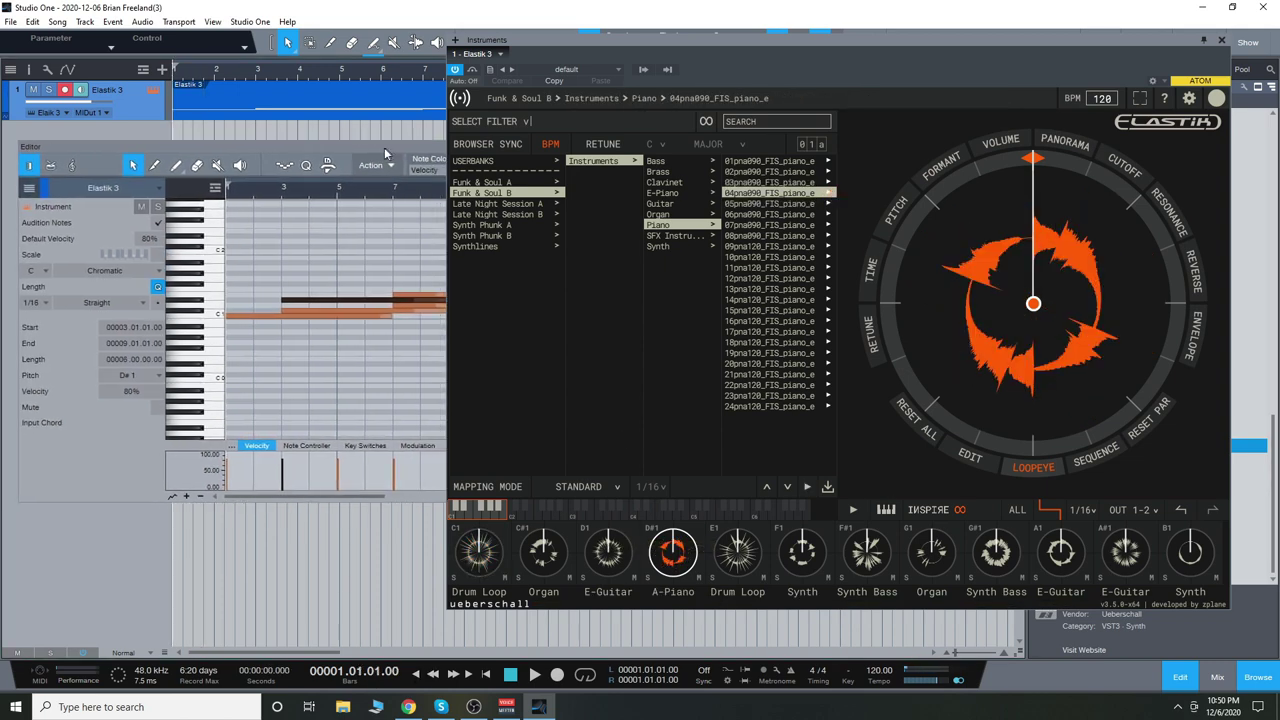
key(space)
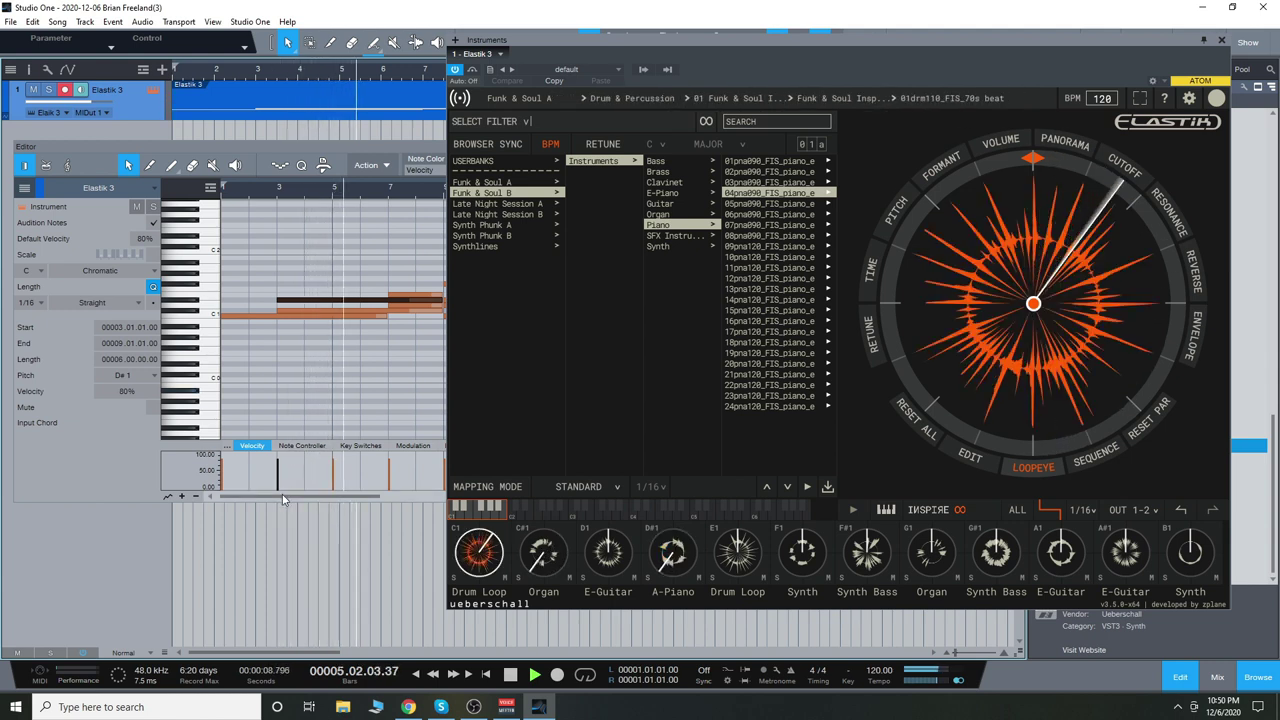
drag(283, 499, 324, 504)
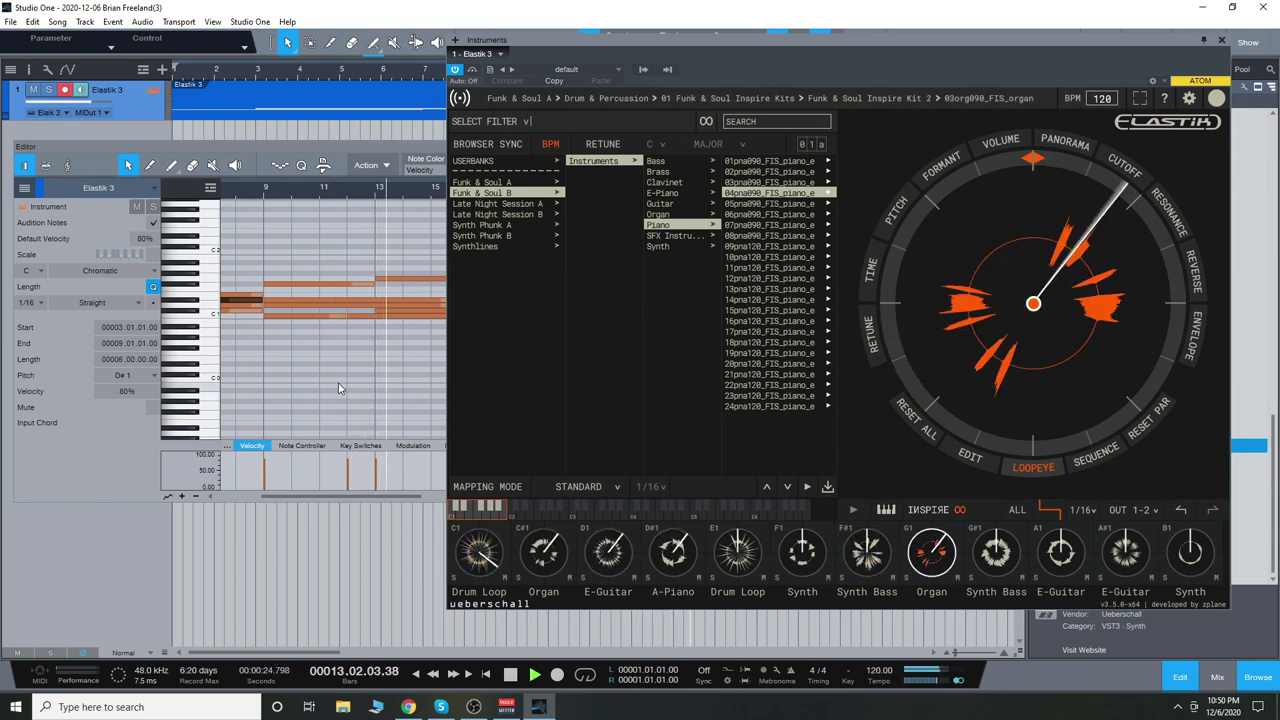
drag(340, 498, 358, 498)
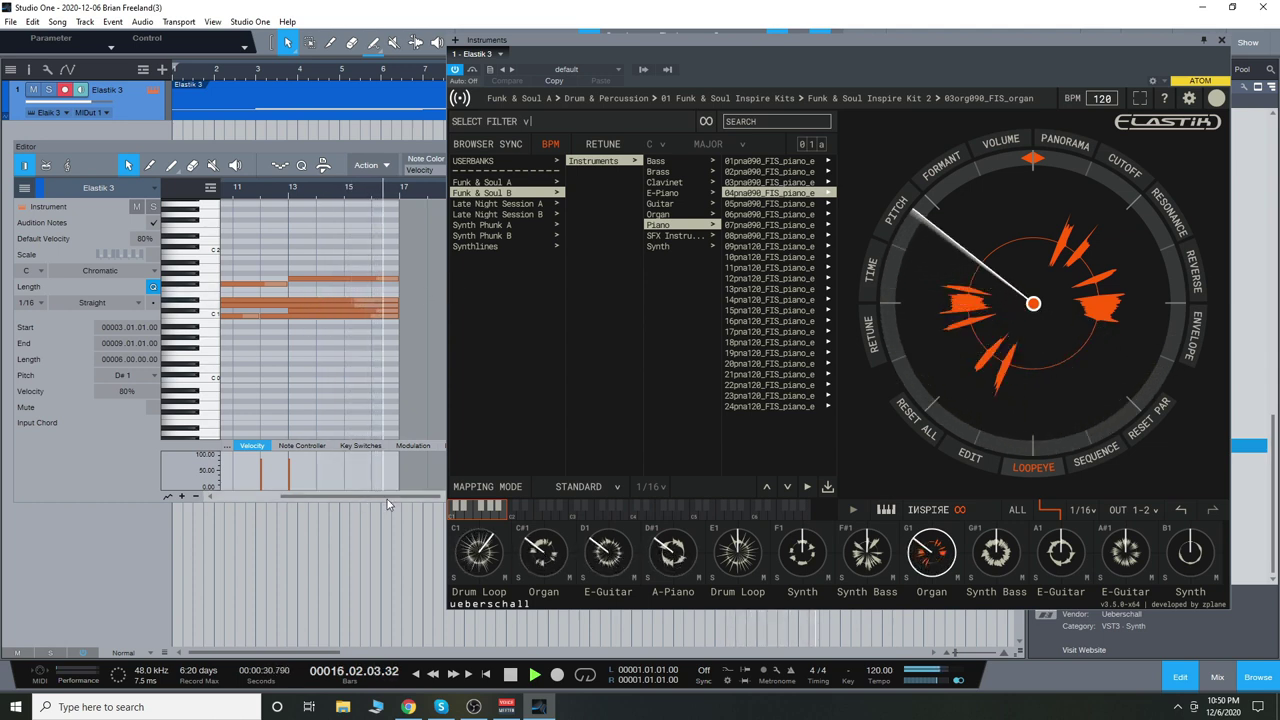
- Open the Late Night Session A library and play the arrangement with the Groove You 128 b loops, following its notes
click(505, 204)
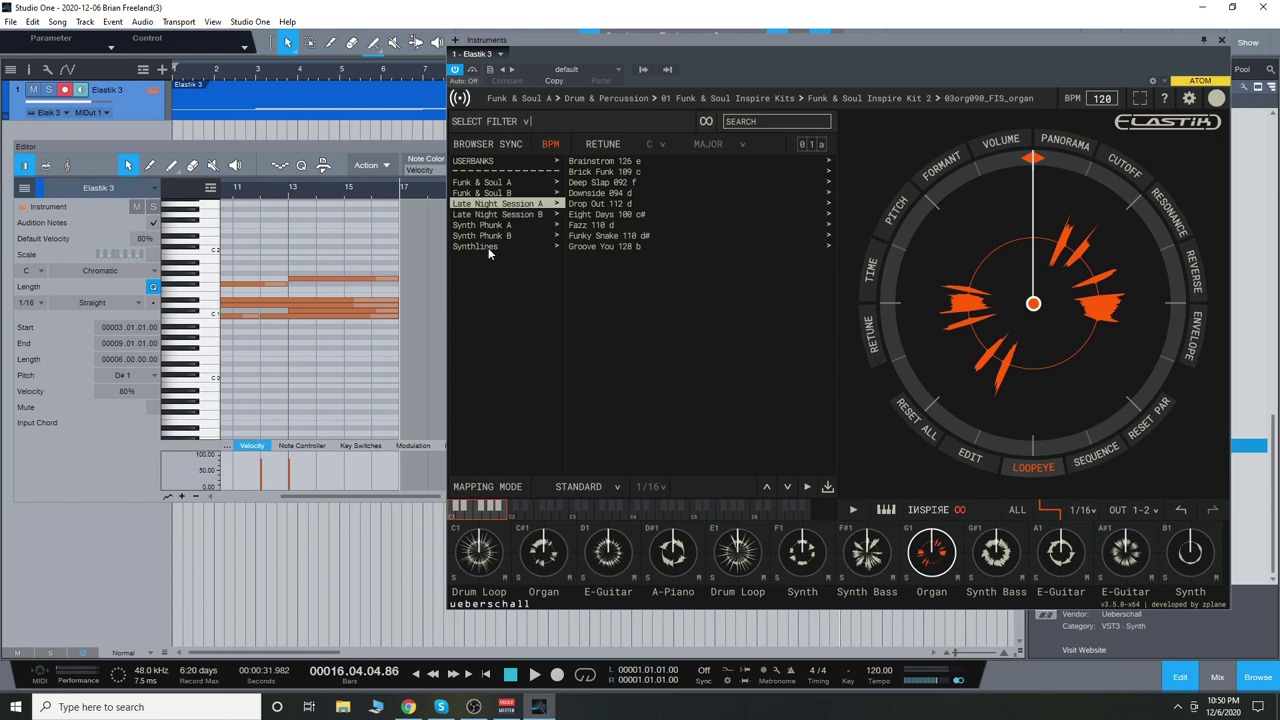
key(space)
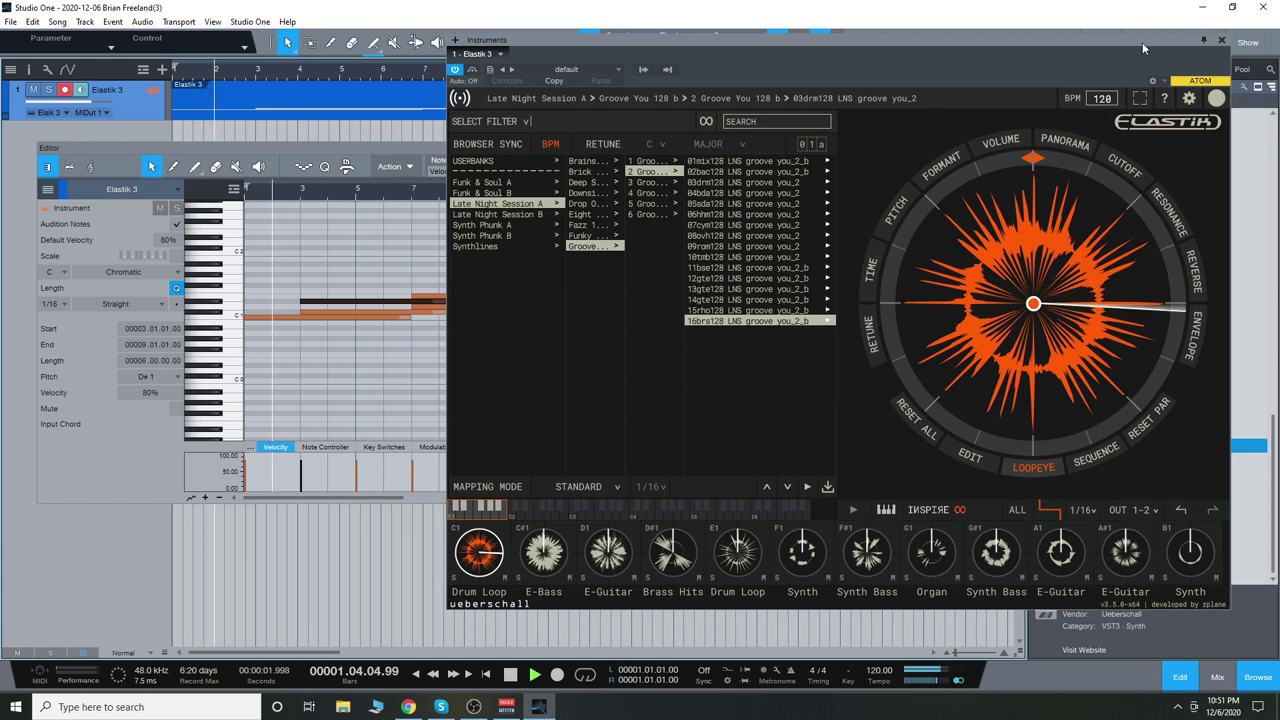
drag(1142, 42, 1175, 36)
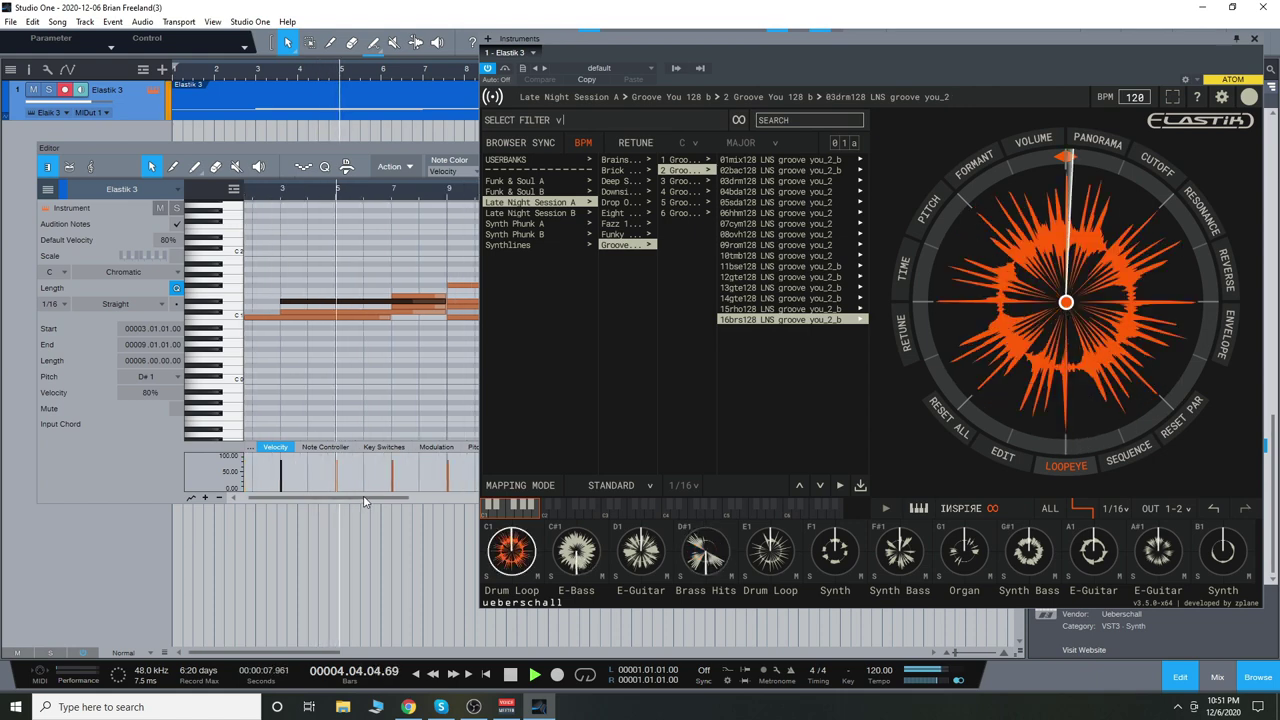
drag(356, 502, 397, 499)
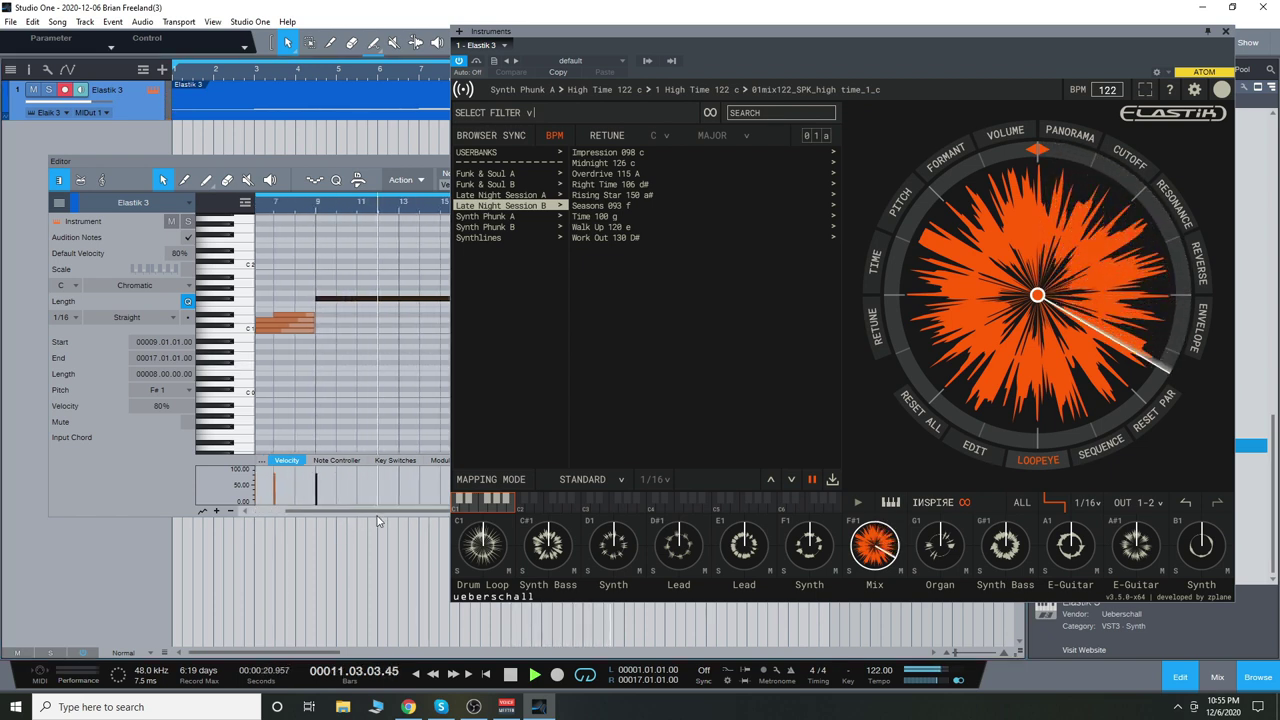
- Stop playback and open the Synthlines library to view its categories
click(510, 676)
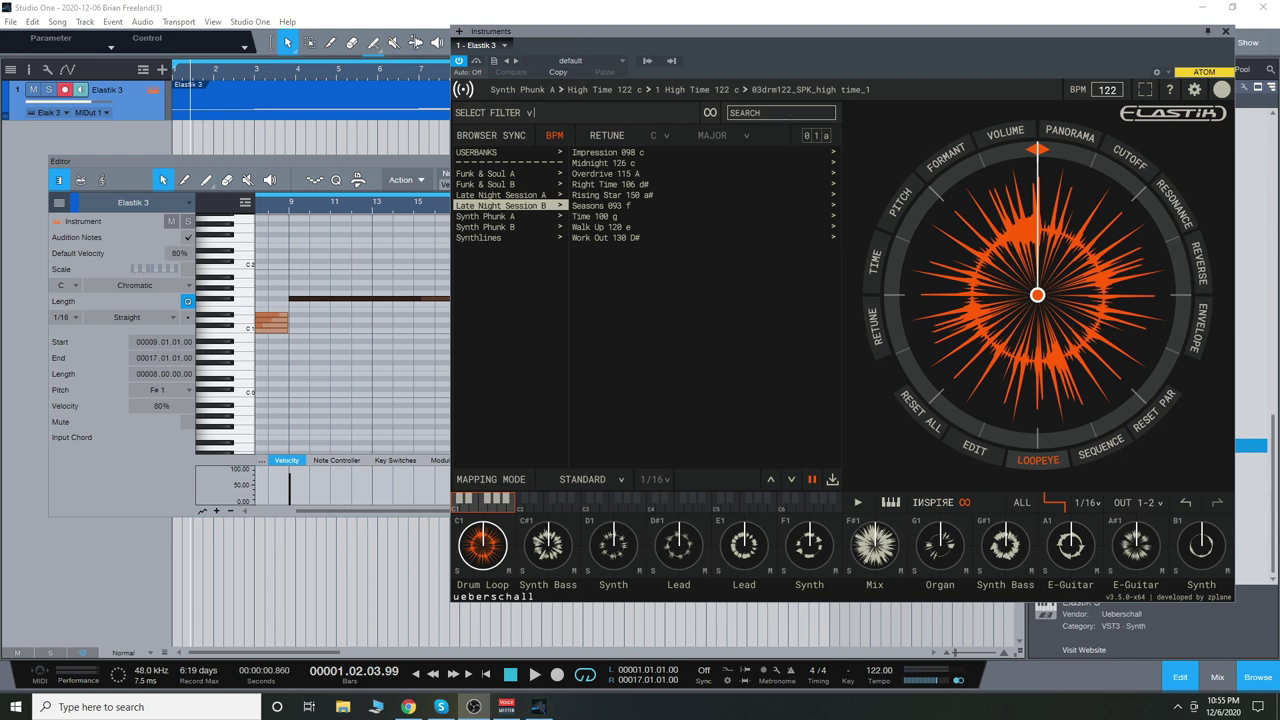
click(488, 239)
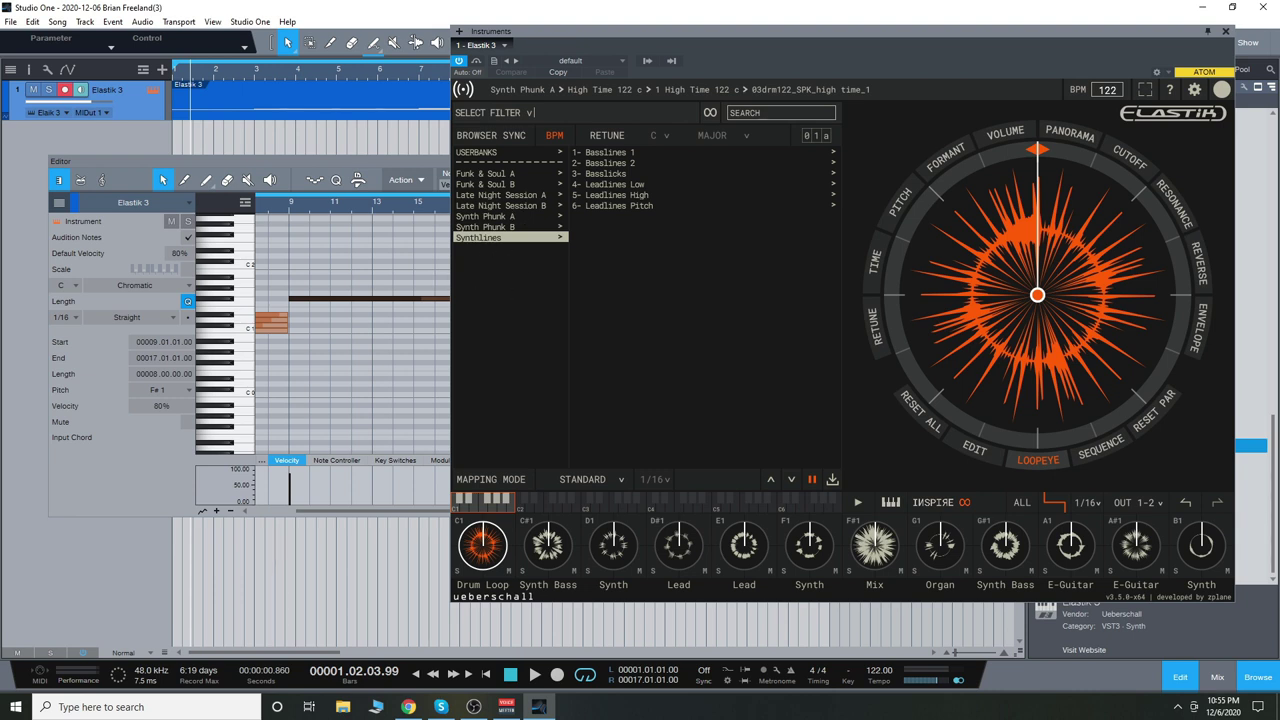
- Audition Basslines 1 loops 01 and 04 from Ask Yo Momma 120, plus loops 01 and 07 from Cold Cash 120
click(829, 154)
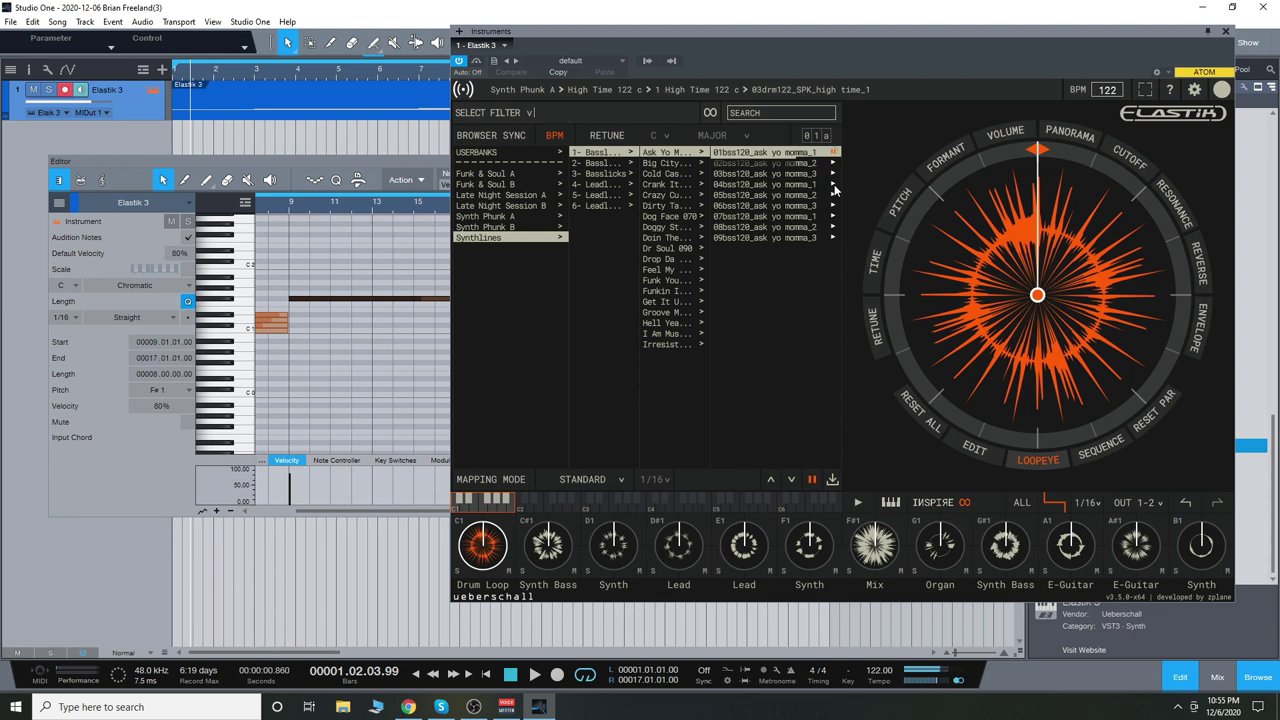
click(834, 186)
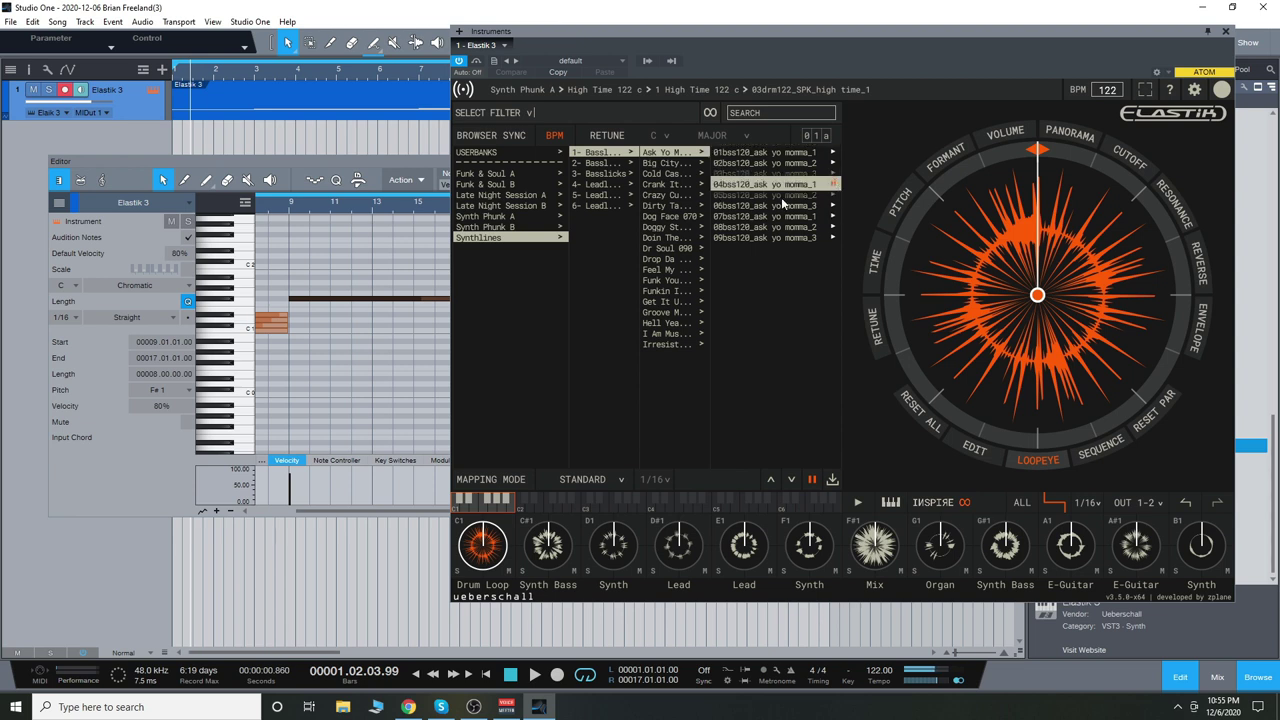
click(673, 176)
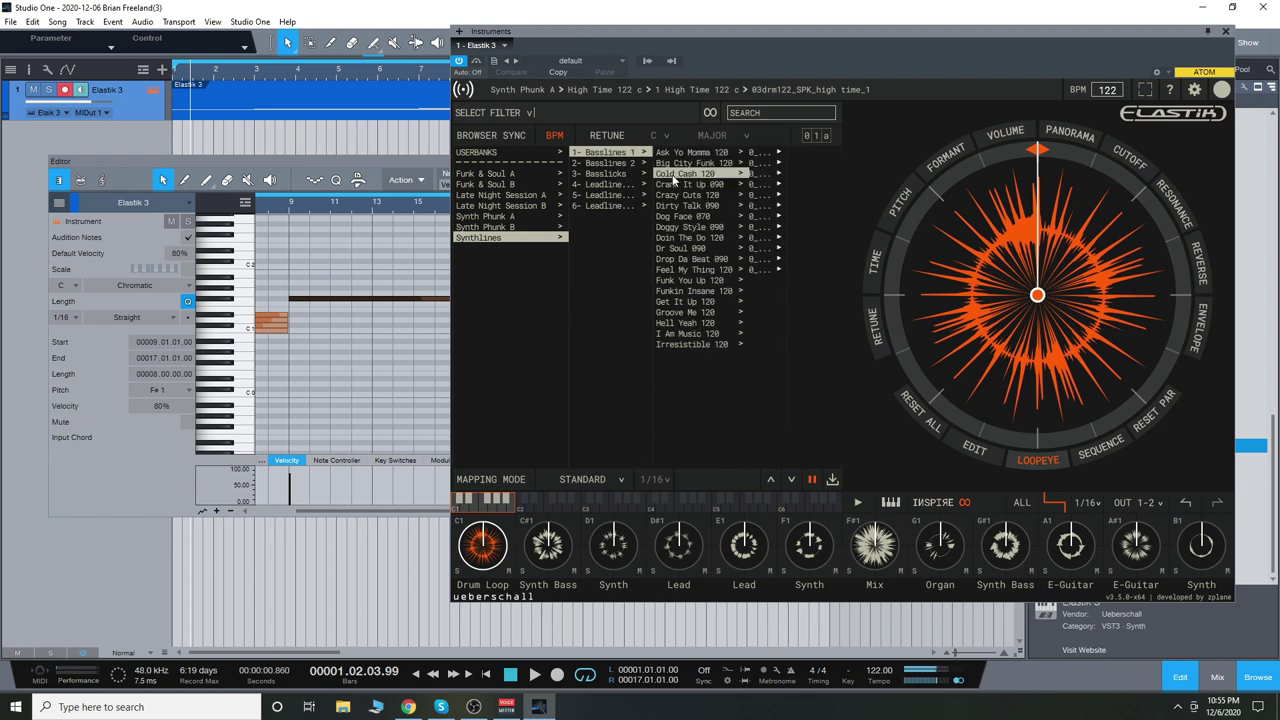
click(834, 153)
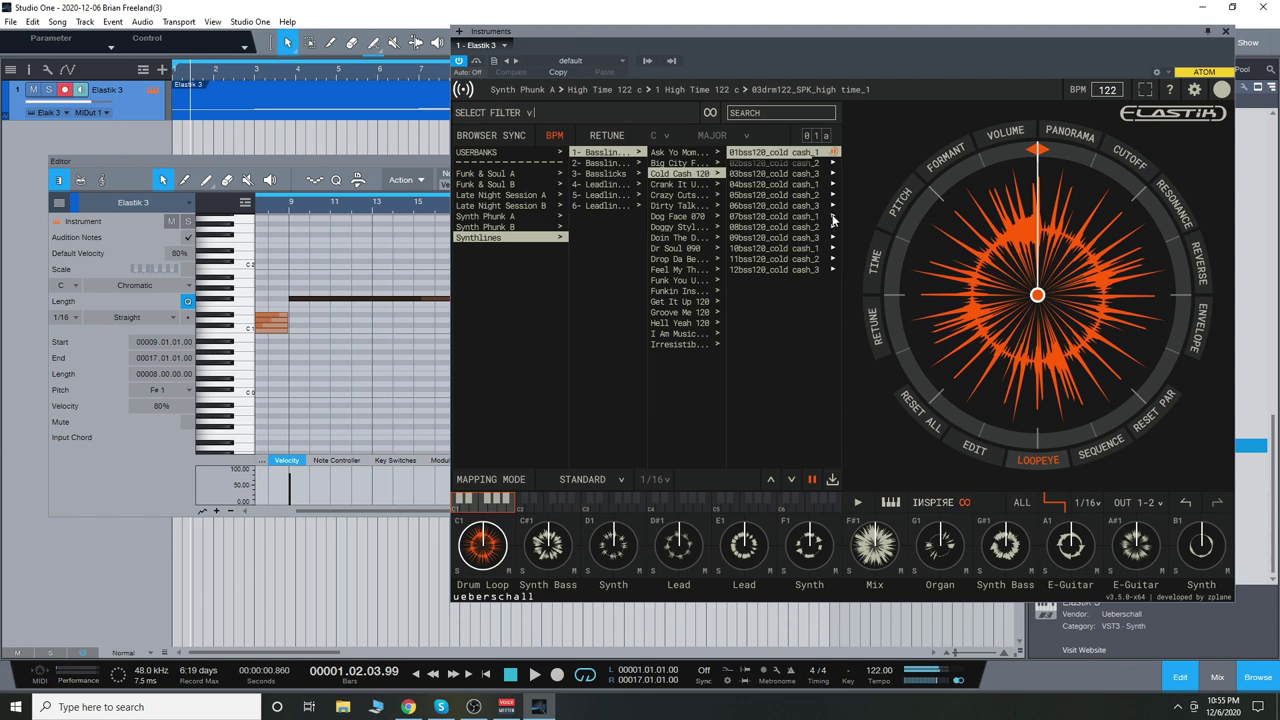
click(833, 217)
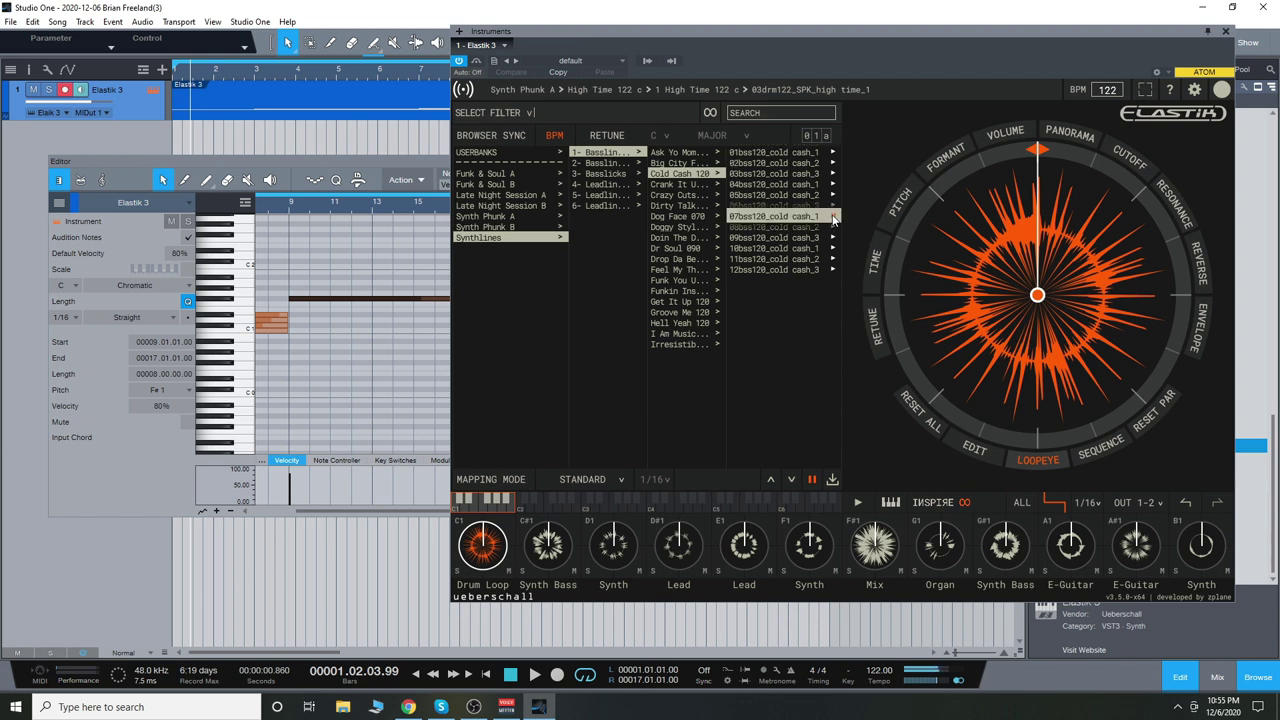
- Open Funk You Up 120 in Basslines 1 and audition loops 06bss120_funk you up_3 and 03bss120_funk you up_3
click(685, 282)
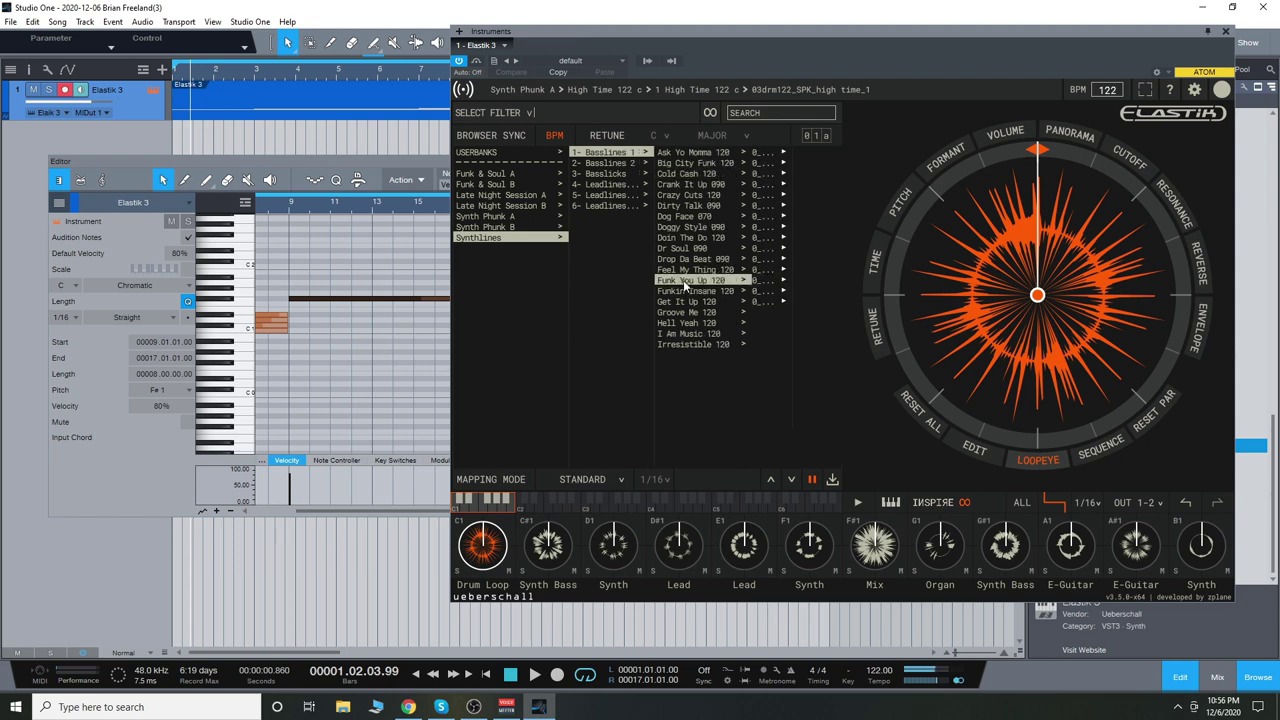
click(834, 206)
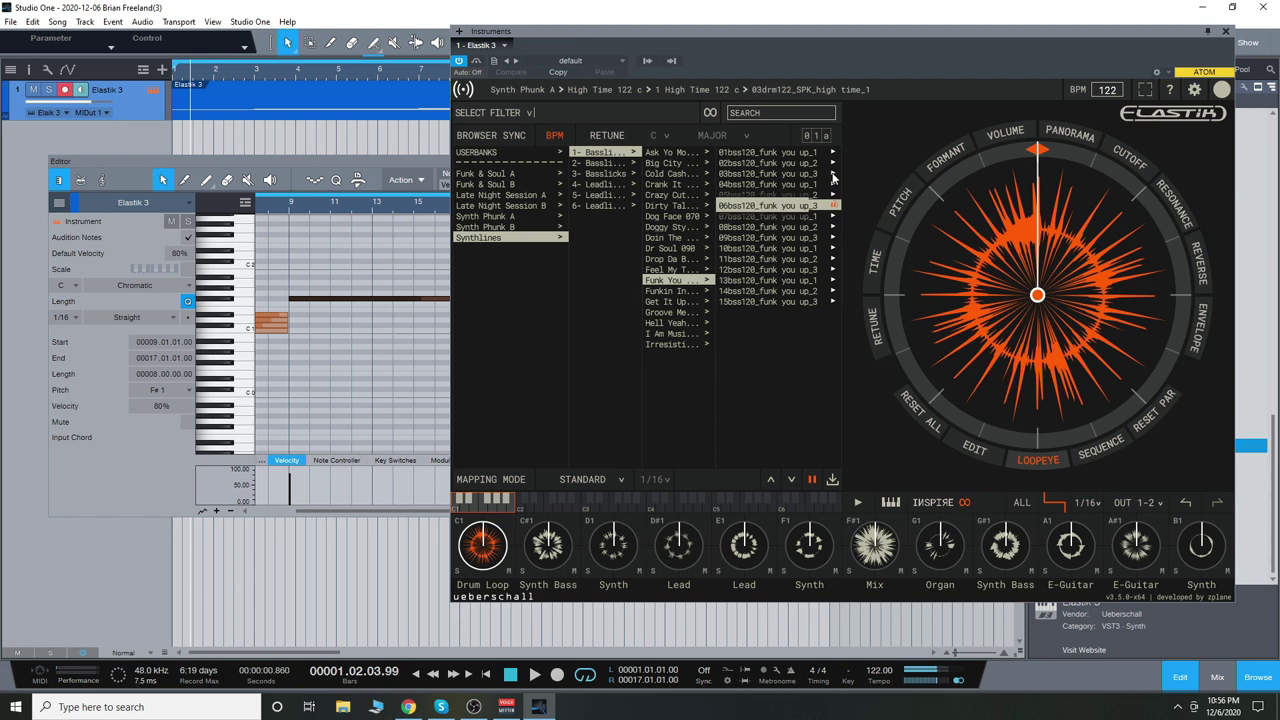
click(833, 174)
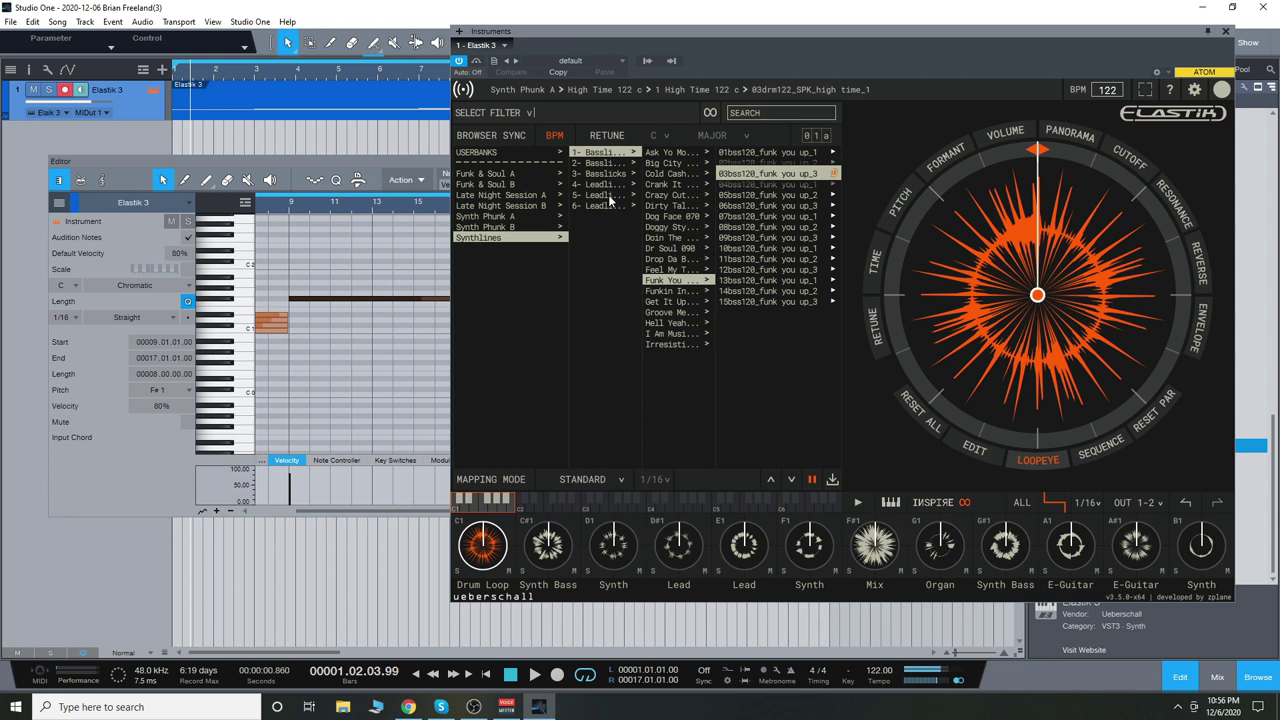
- In the fourth group of Leadlines High, audition Black Cat 120 loops 02, 09 and 17 and Alright Freakin 120 loop 04
click(709, 184)
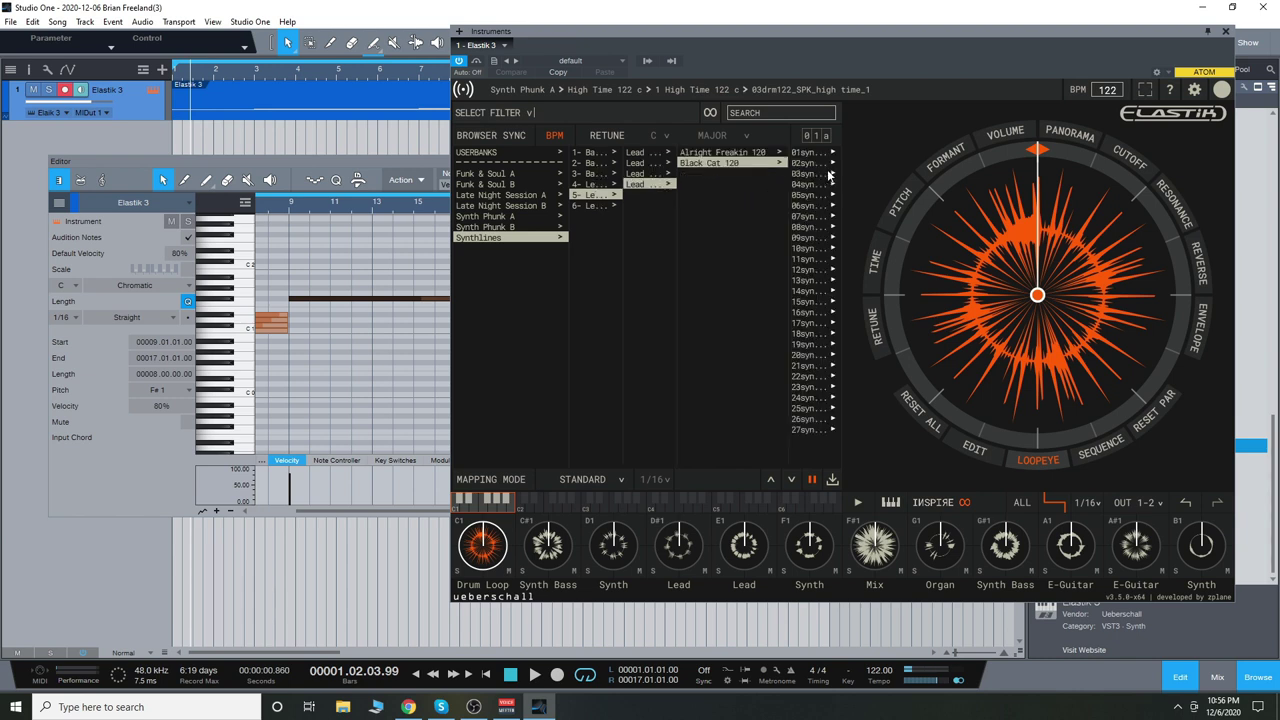
click(690, 162)
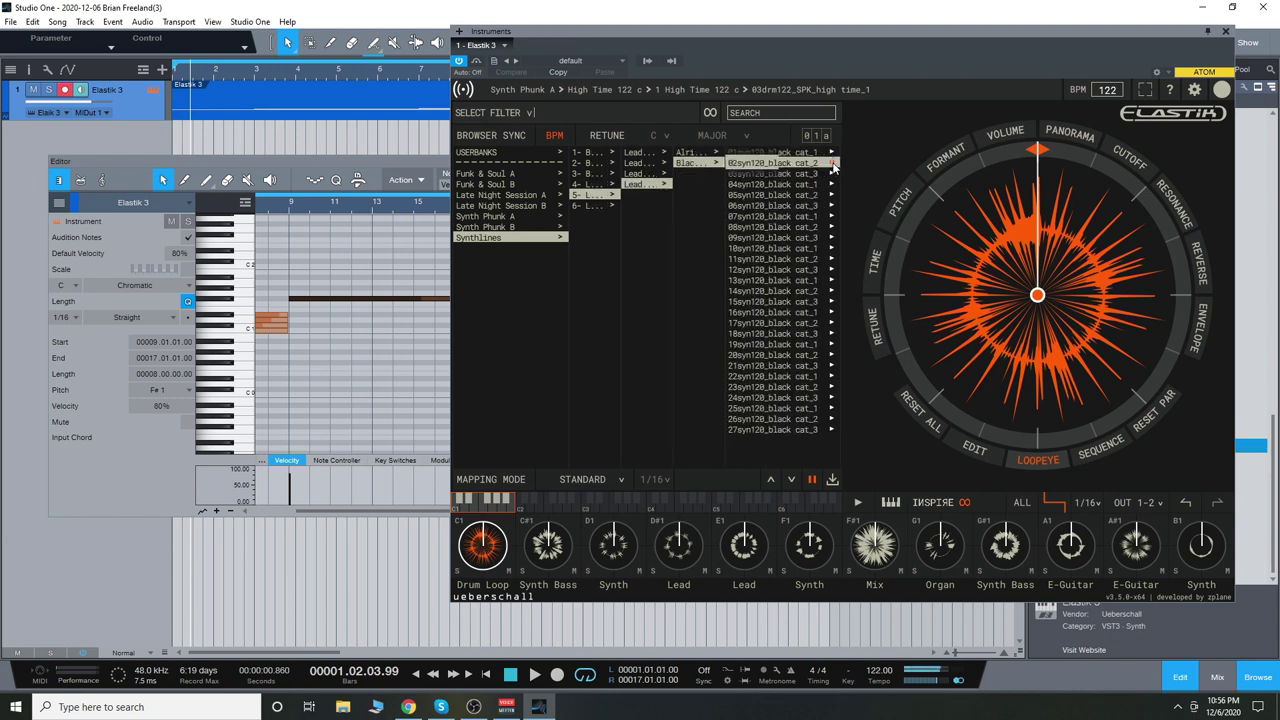
click(831, 240)
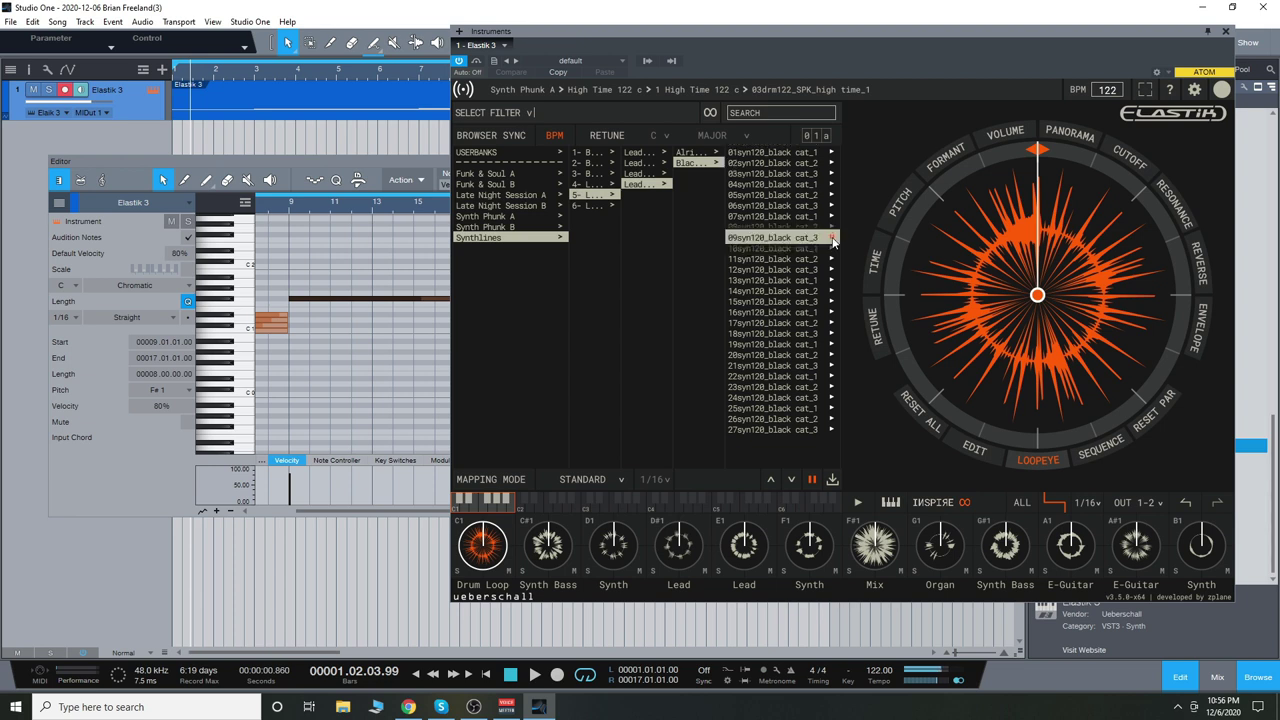
click(831, 325)
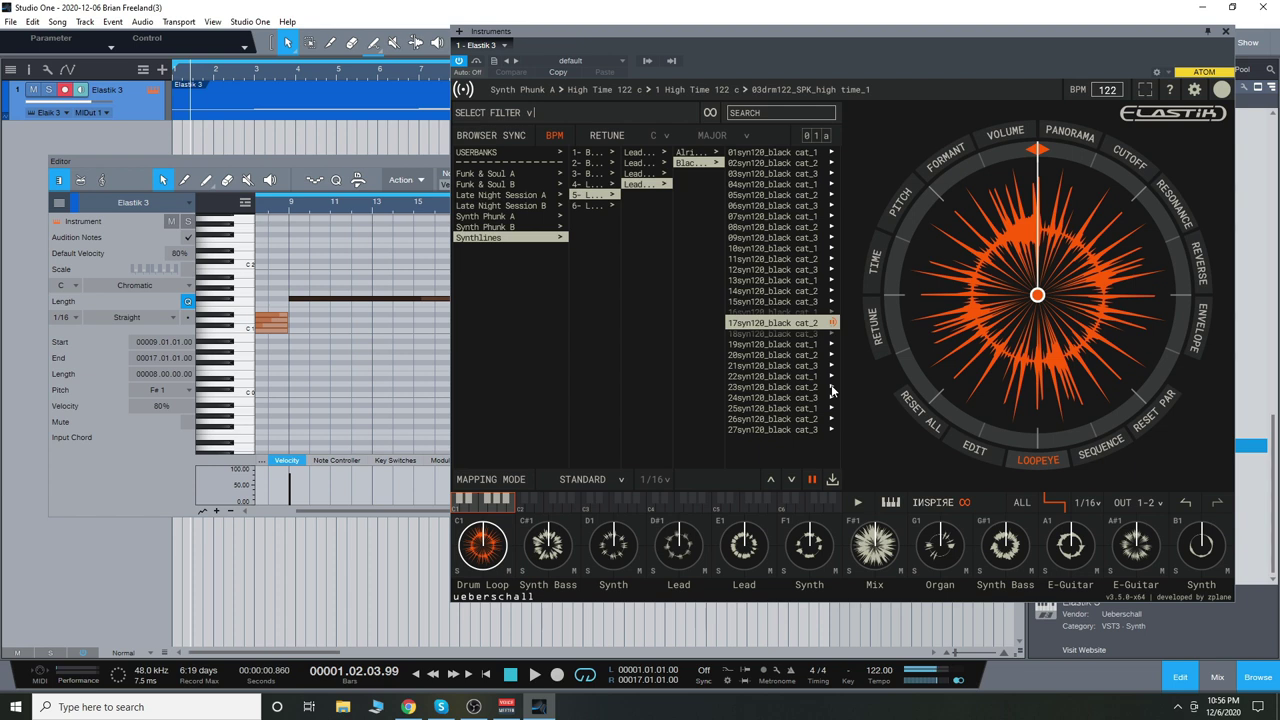
click(699, 155)
click(832, 185)
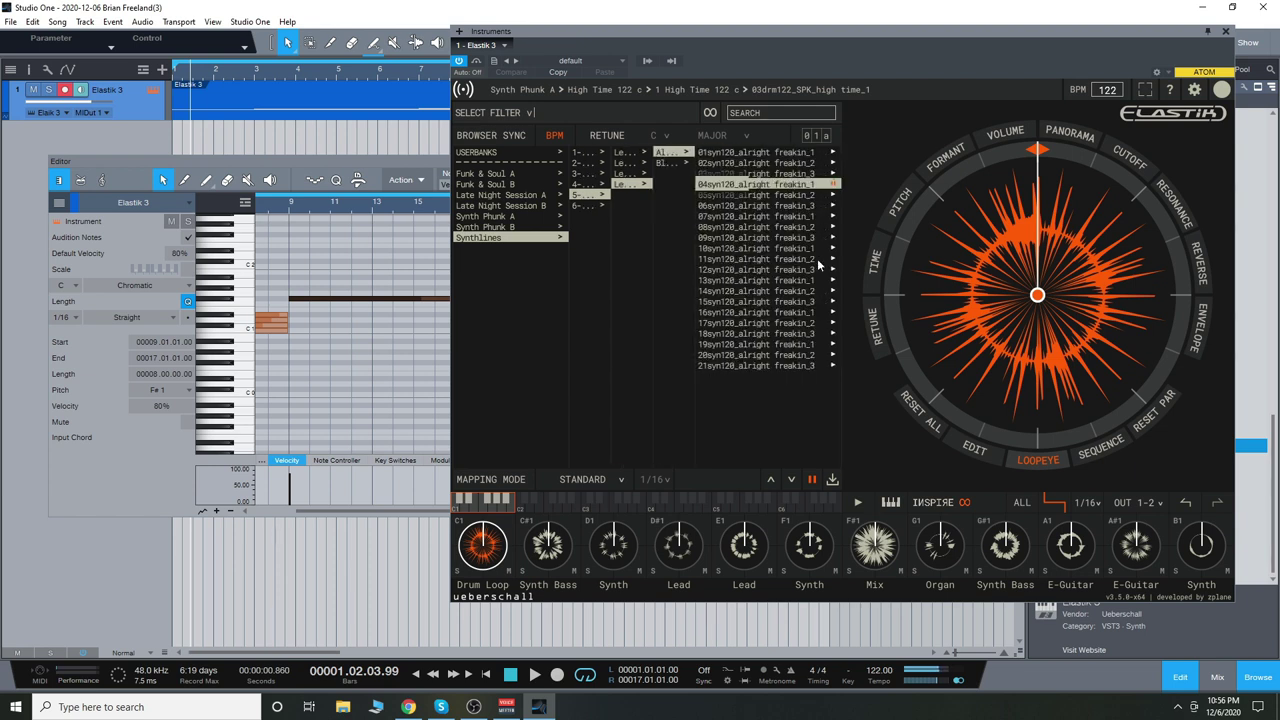